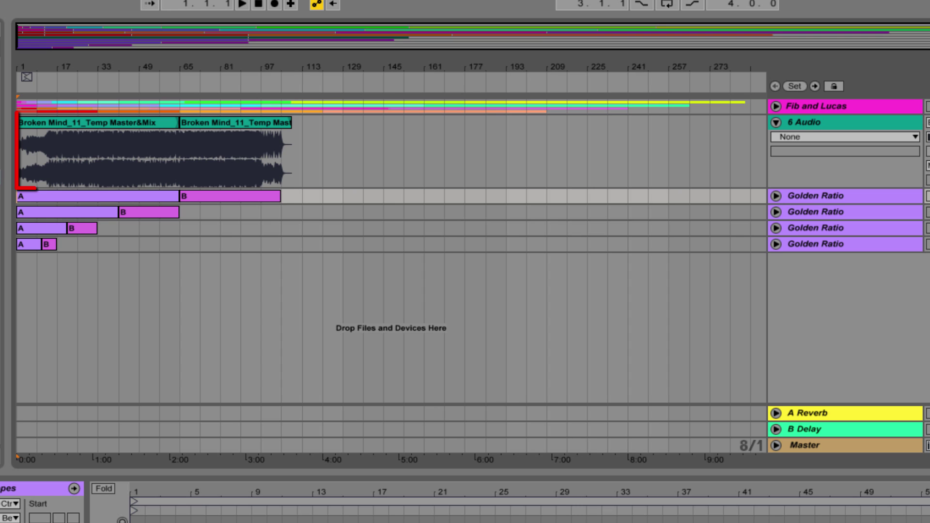
Step: Play the Broken Mind mix from near bar 17, marking a range across the audio clip
{"action": "left_click", "coordinate": [79, 122]}
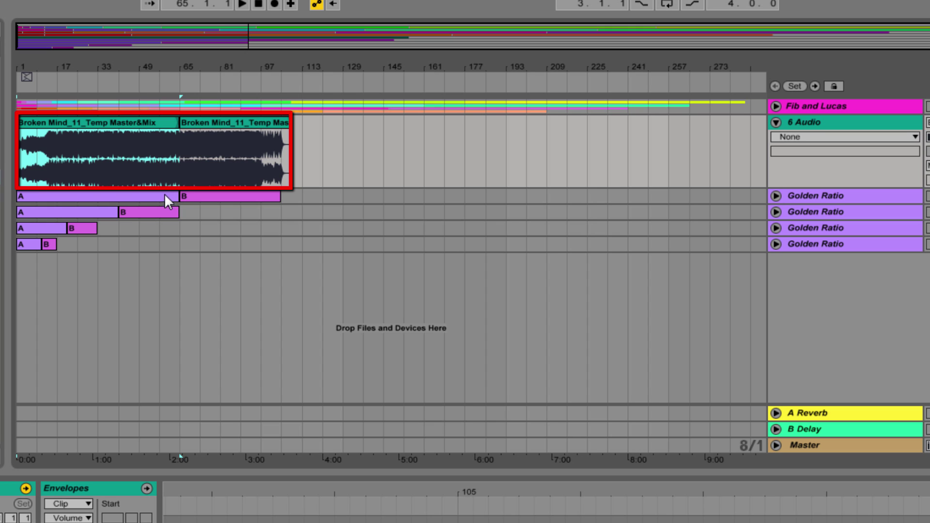
{"action": "left_click", "coordinate": [65, 172]}
{"action": "key", "text": "space"}
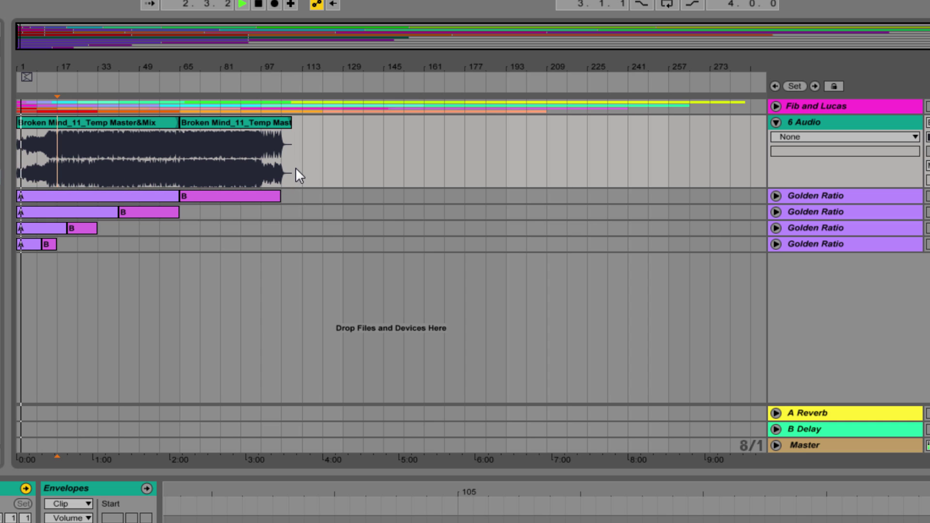
{"action": "left_click_drag", "start_coordinate": [22, 149], "coordinate": [279, 154]}
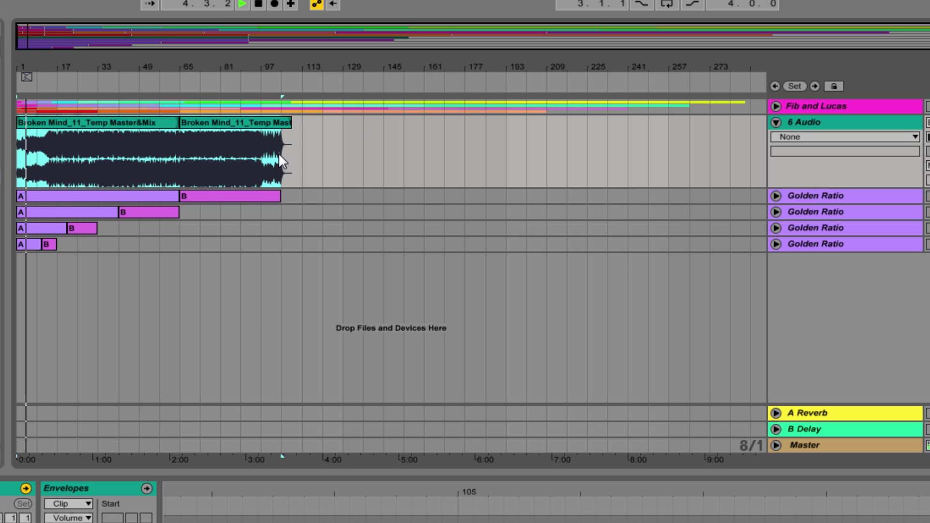
Step: Zoom to bar 105, select Golden Ratio clip B, and stop playback
{"action": "mouse_move", "coordinate": [263, 61]}
{"action": "left_mouse_down"}
{"action": "mouse_move", "coordinate": [263, 87]}
{"action": "mouse_move", "coordinate": [499, 90]}
{"action": "left_mouse_up"}
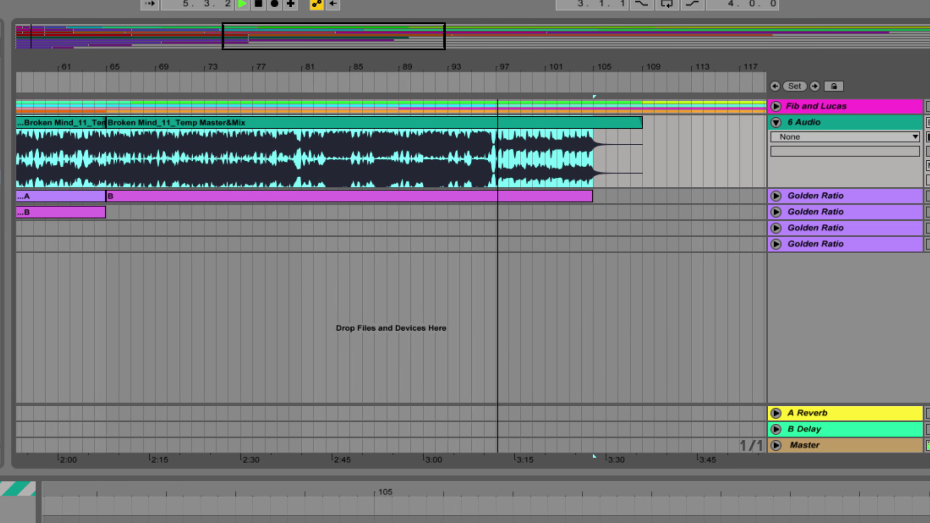
{"action": "left_click", "coordinate": [592, 174]}
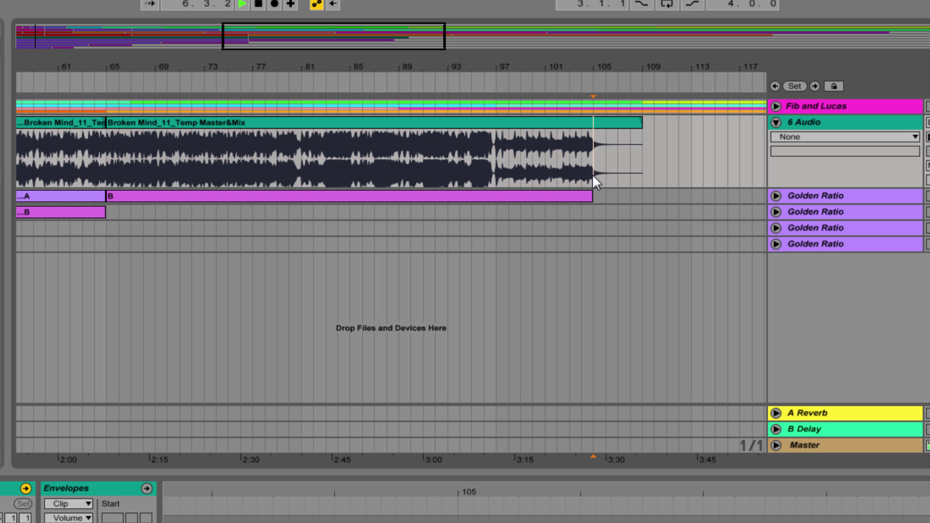
{"action": "mouse_move", "coordinate": [595, 62]}
{"action": "left_mouse_down"}
{"action": "mouse_move", "coordinate": [596, 90]}
{"action": "mouse_move", "coordinate": [596, 53]}
{"action": "mouse_move", "coordinate": [595, 62]}
{"action": "left_mouse_up"}
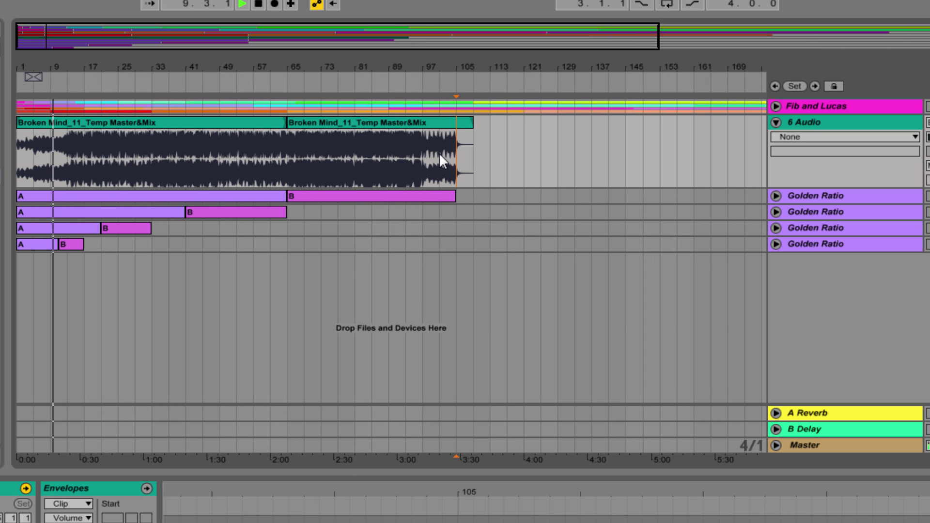
{"action": "left_click", "coordinate": [336, 195]}
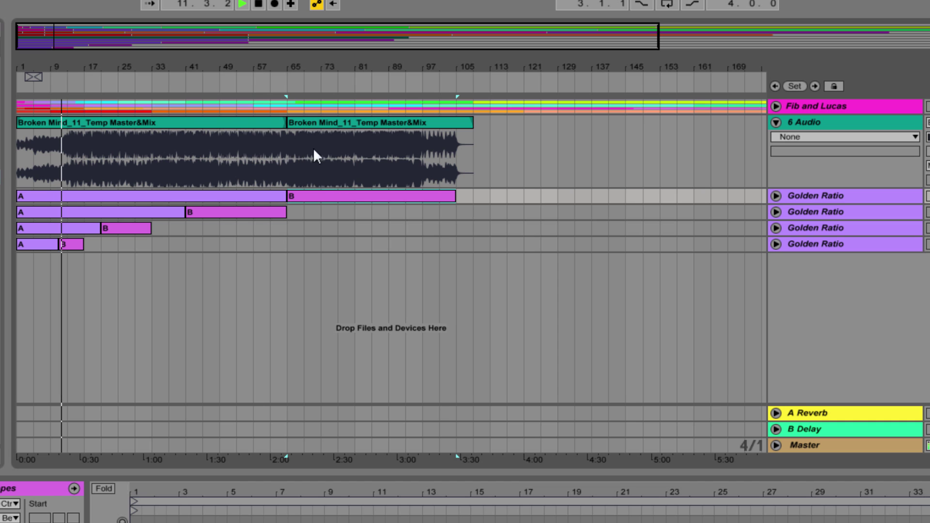
{"action": "key", "text": "space"}
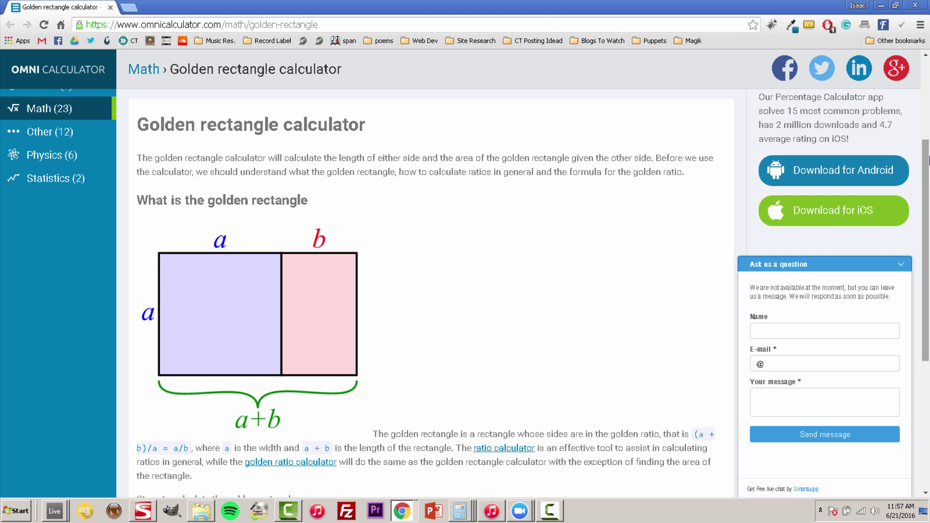
{"action": "left_click_drag", "start_coordinate": [924, 184], "coordinate": [919, 94]}
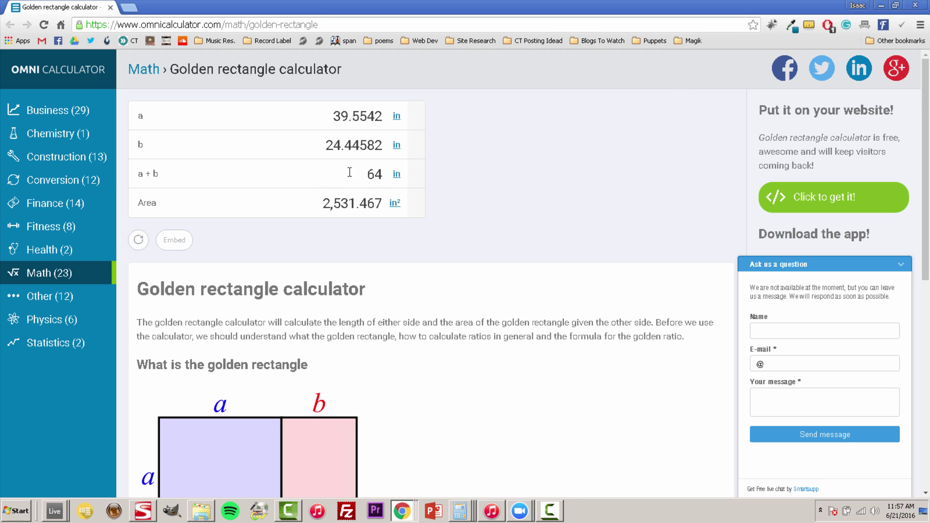
Step: Compute the track length 3 × 60 + 30 = 210 seconds in Windows Calculator
{"action": "left_click_drag", "start_coordinate": [351, 174], "coordinate": [463, 198]}
{"action": "left_click", "coordinate": [469, 510]}
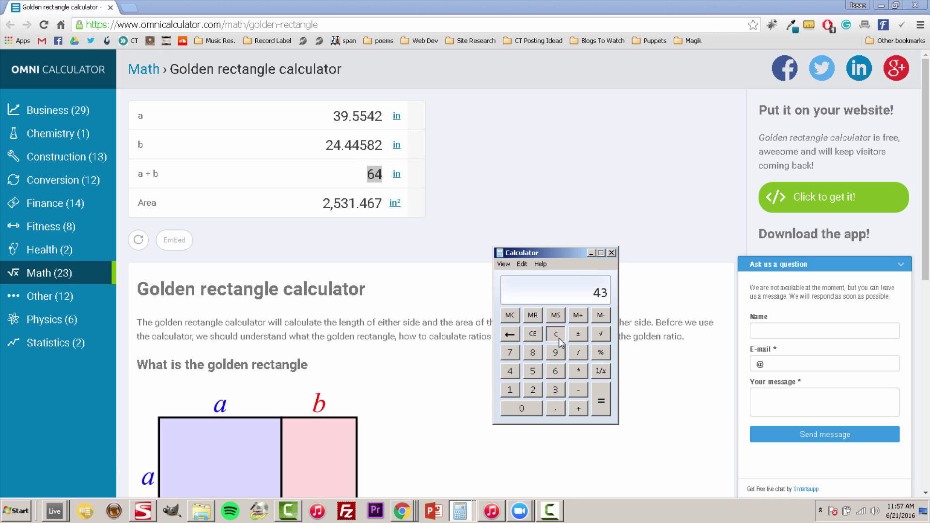
{"action": "left_click", "coordinate": [560, 340]}
{"action": "left_click", "coordinate": [562, 391]}
{"action": "left_click", "coordinate": [580, 368]}
{"action": "type", "text": "60"}
{"action": "left_click", "coordinate": [606, 401]}
{"action": "left_click", "coordinate": [577, 409]}
{"action": "left_click", "coordinate": [556, 390]}
{"action": "left_click", "coordinate": [522, 409]}
{"action": "left_click", "coordinate": [602, 402]}
Step: Replace 64 with 210 in the a + b field, giving a = 129.7871 and b = 80.2129
{"action": "left_click", "coordinate": [361, 180]}
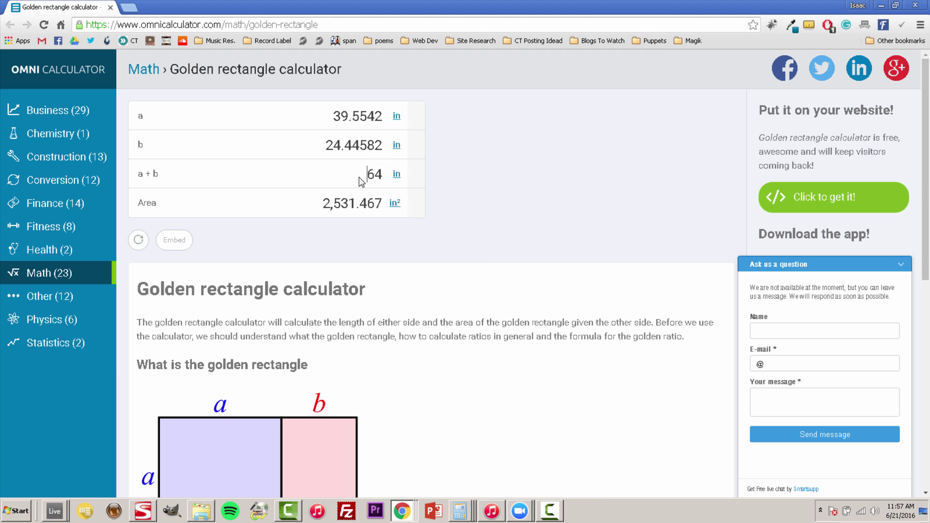
{"action": "key", "text": "BackSpace"}
{"action": "key", "text": "BackSpace"}
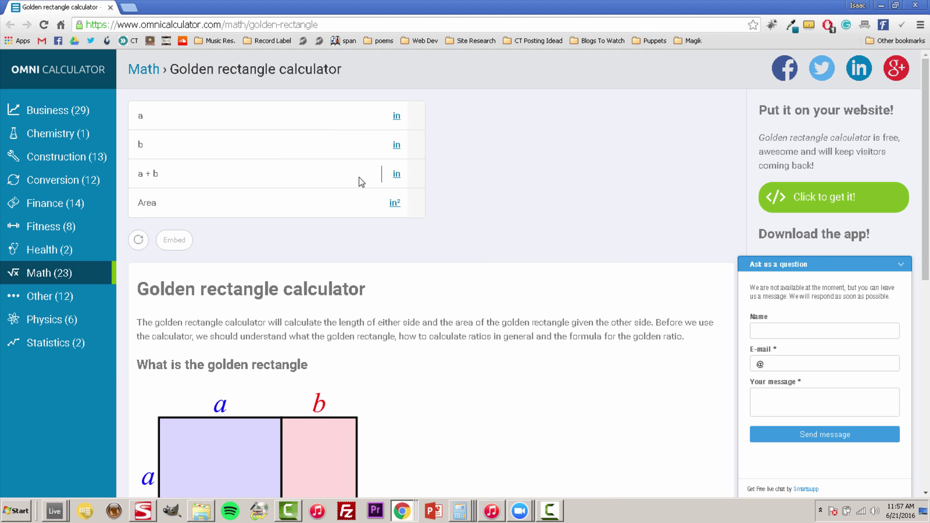
{"action": "type", "text": "210"}
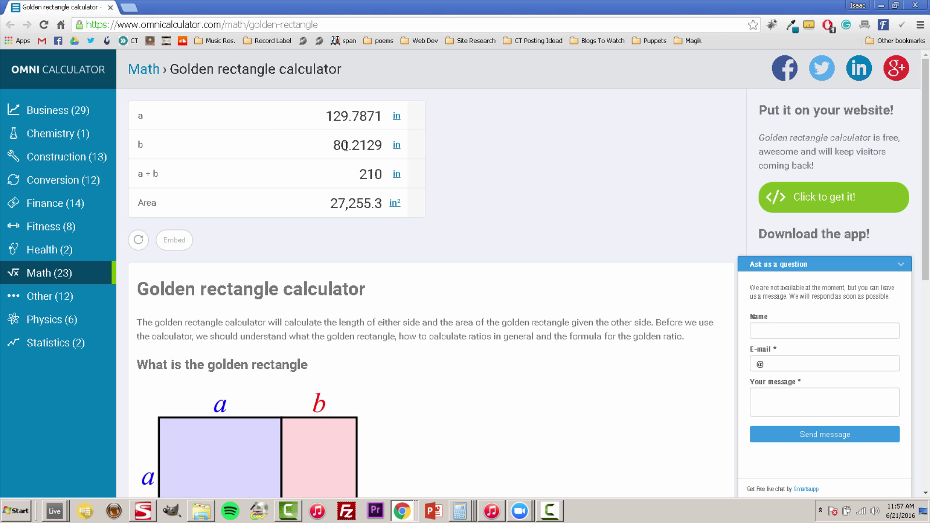
{"action": "key", "text": "alt+Tab"}
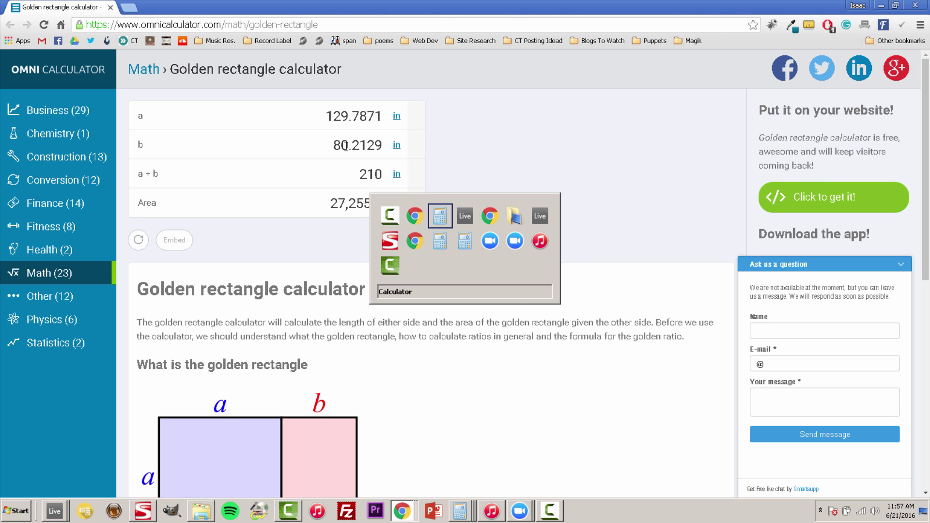
Step: Place the insert marker at bar 65 on the Broken Mind clip and zoom in there
{"action": "key", "text": "alt+Tab"}
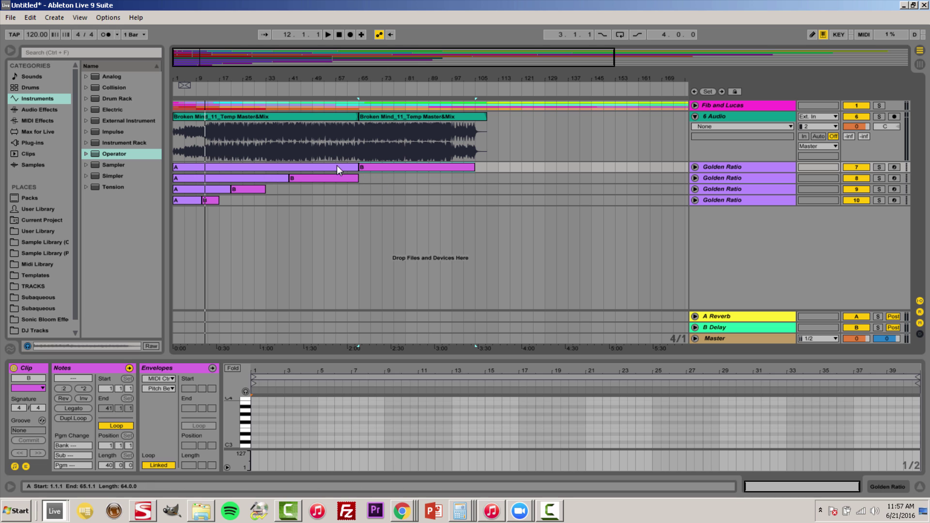
{"action": "left_click", "coordinate": [324, 152]}
{"action": "left_click", "coordinate": [357, 151]}
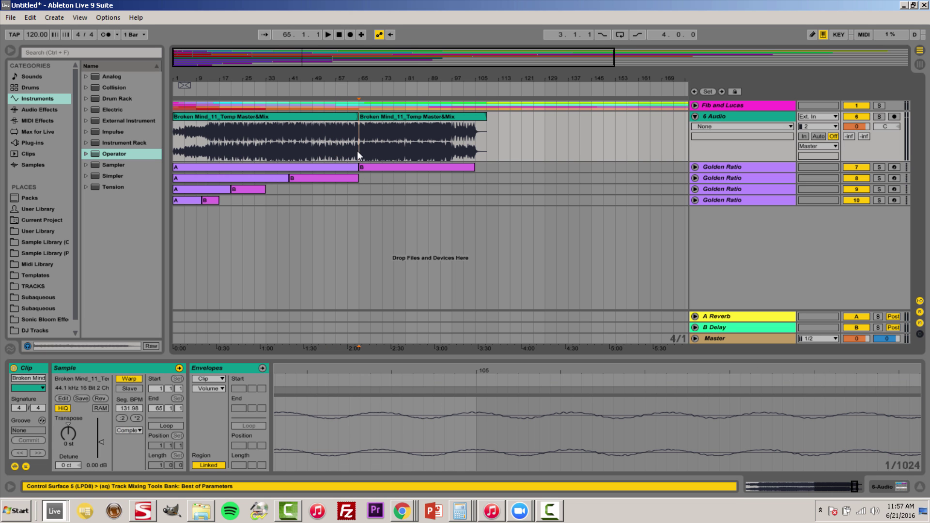
{"action": "left_click_drag", "start_coordinate": [356, 69], "coordinate": [367, 85]}
Step: Work out 60 + 60 = 120 seconds in Windows Calculator, then bring Live back
{"action": "key", "text": "alt+Tab"}
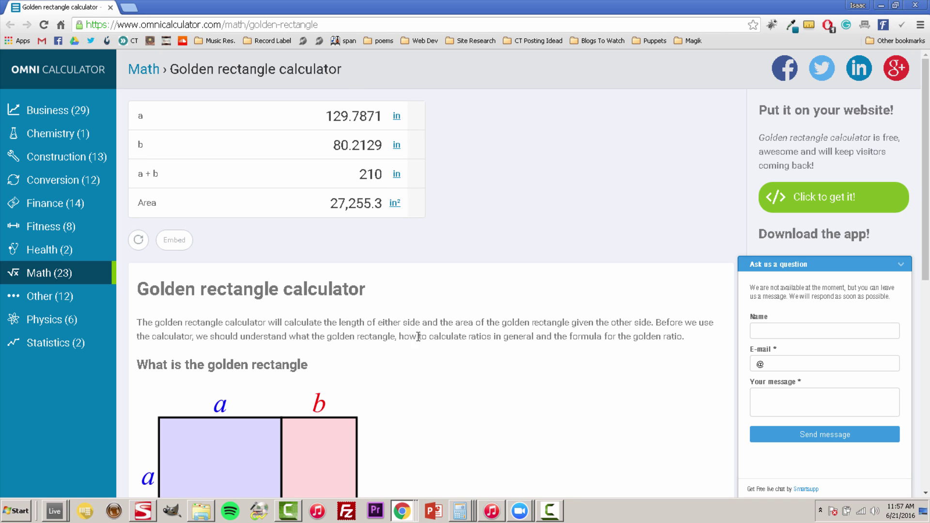
{"action": "left_click", "coordinate": [458, 510]}
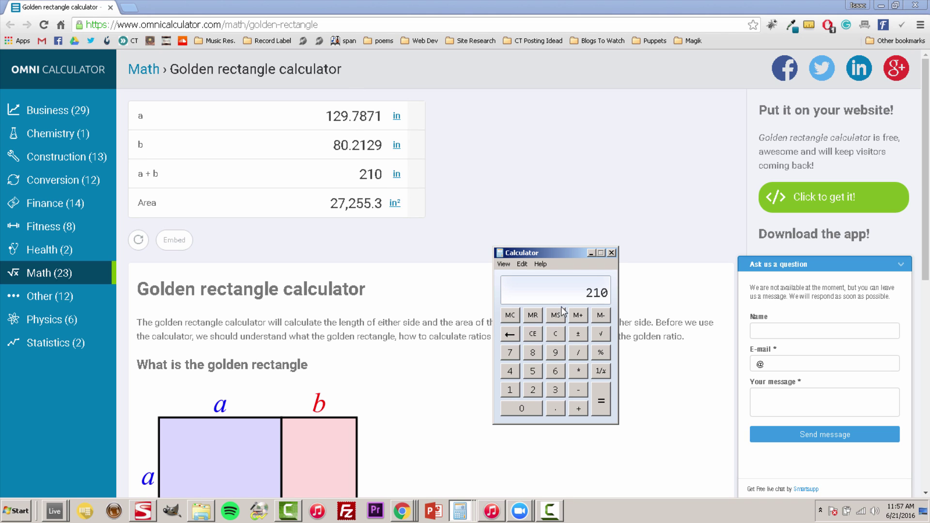
{"action": "left_click", "coordinate": [555, 334]}
{"action": "left_click", "coordinate": [555, 371]}
{"action": "left_click", "coordinate": [531, 407]}
{"action": "left_click", "coordinate": [577, 409]}
{"action": "left_click", "coordinate": [556, 372]}
{"action": "left_click", "coordinate": [528, 410]}
{"action": "left_click", "coordinate": [598, 409]}
{"action": "key", "text": "alt+Tab"}
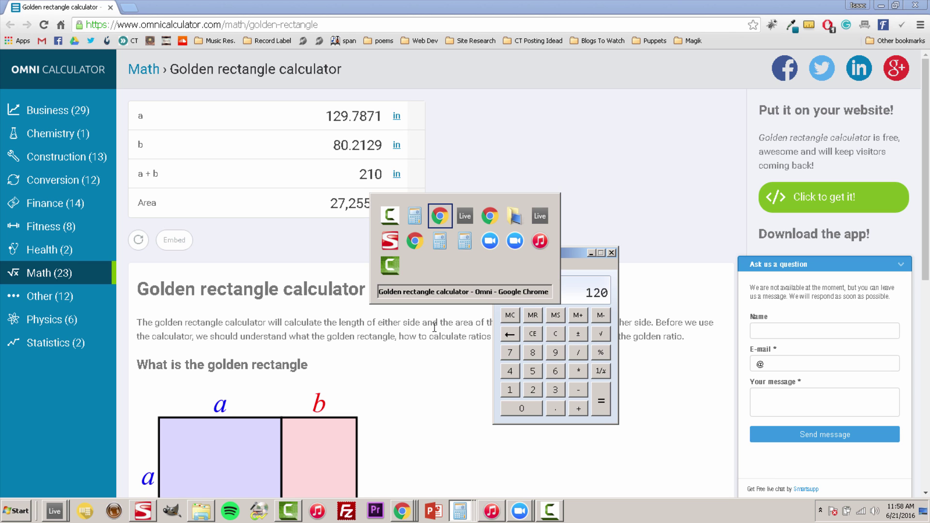
{"action": "key", "text": "alt+Tab"}
{"action": "key", "text": "alt+Tab"}
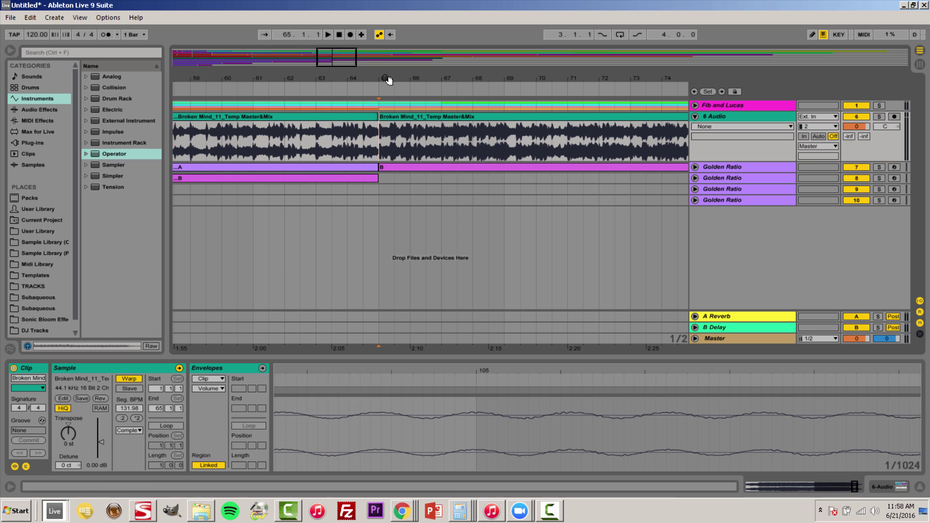
{"action": "left_click_drag", "start_coordinate": [385, 80], "coordinate": [385, 114]}
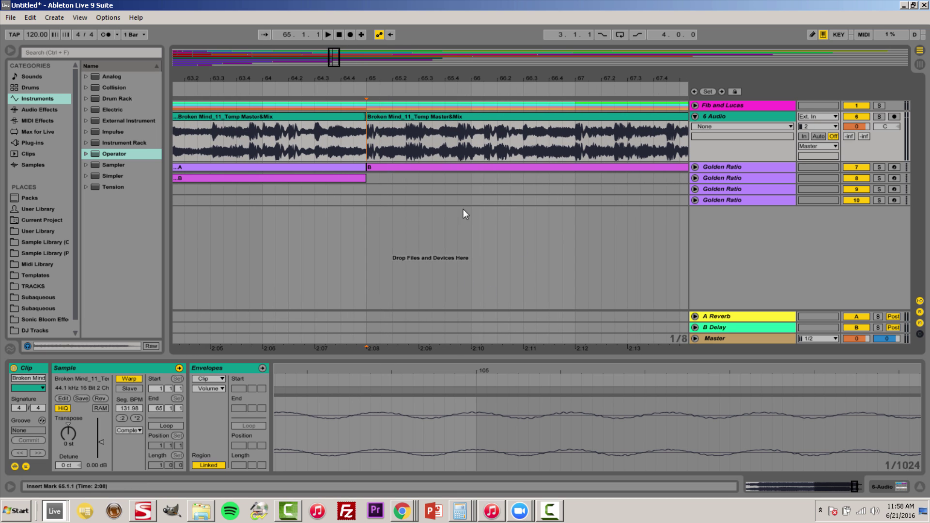
{"action": "left_click_drag", "start_coordinate": [467, 143], "coordinate": [372, 146]}
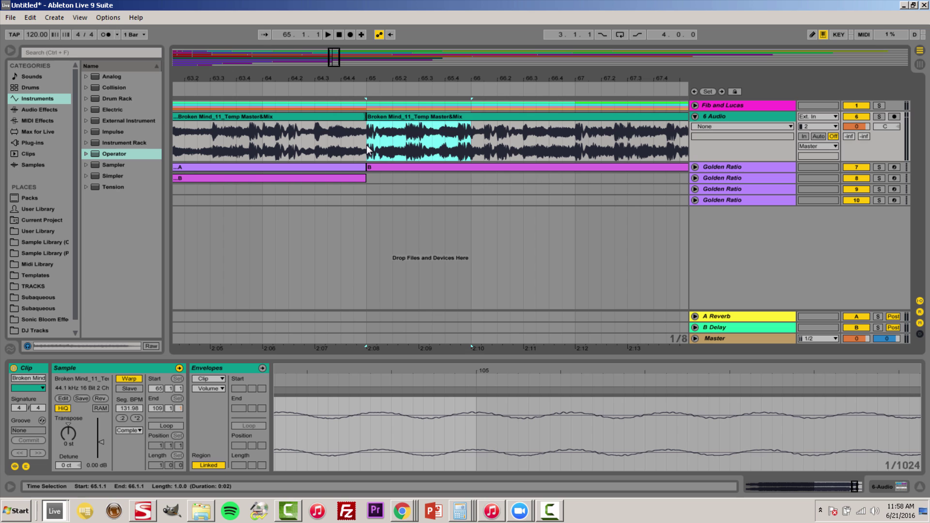
{"action": "mouse_move", "coordinate": [367, 72]}
{"action": "left_mouse_down"}
{"action": "mouse_move", "coordinate": [367, 44]}
{"action": "mouse_move", "coordinate": [367, 82]}
{"action": "left_mouse_up"}
{"action": "left_click", "coordinate": [362, 144]}
{"action": "key", "text": "space"}
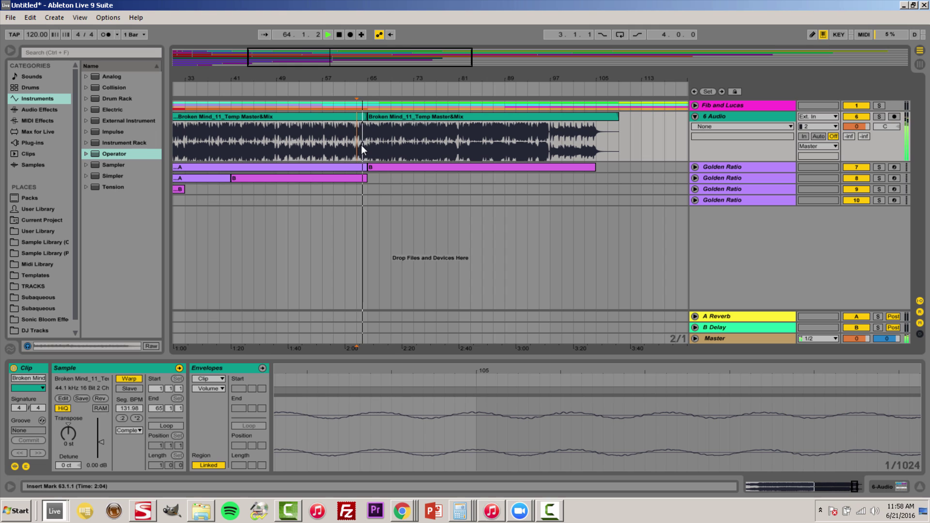
{"action": "left_click_drag", "start_coordinate": [368, 148], "coordinate": [548, 157]}
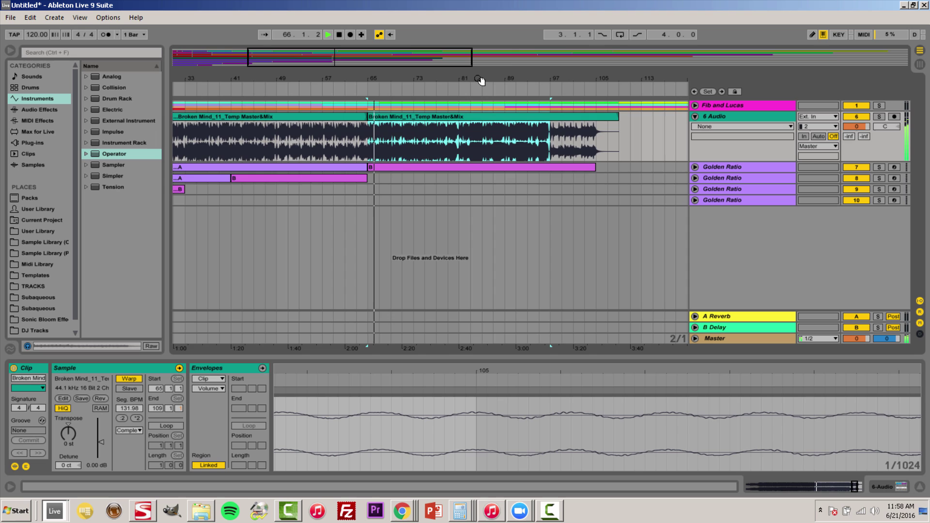
{"action": "left_click_drag", "start_coordinate": [481, 81], "coordinate": [481, 62]}
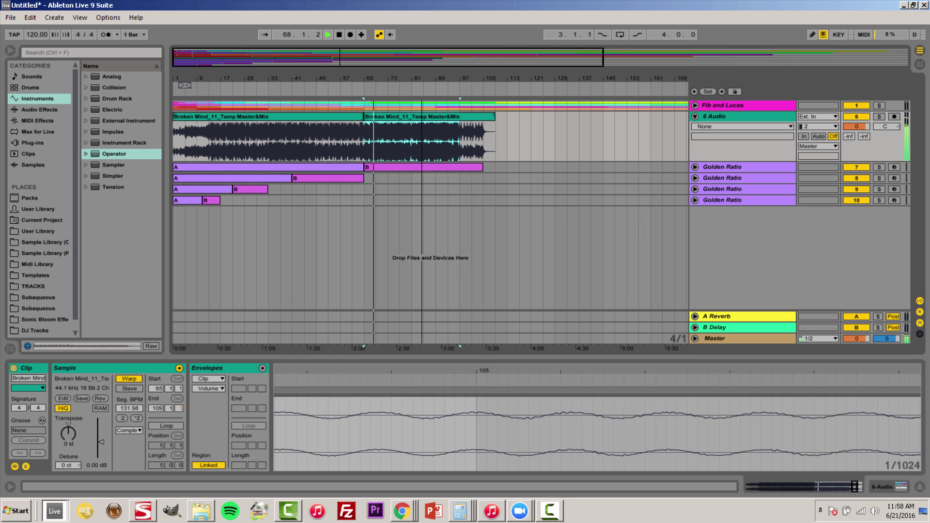
{"action": "key", "text": "space"}
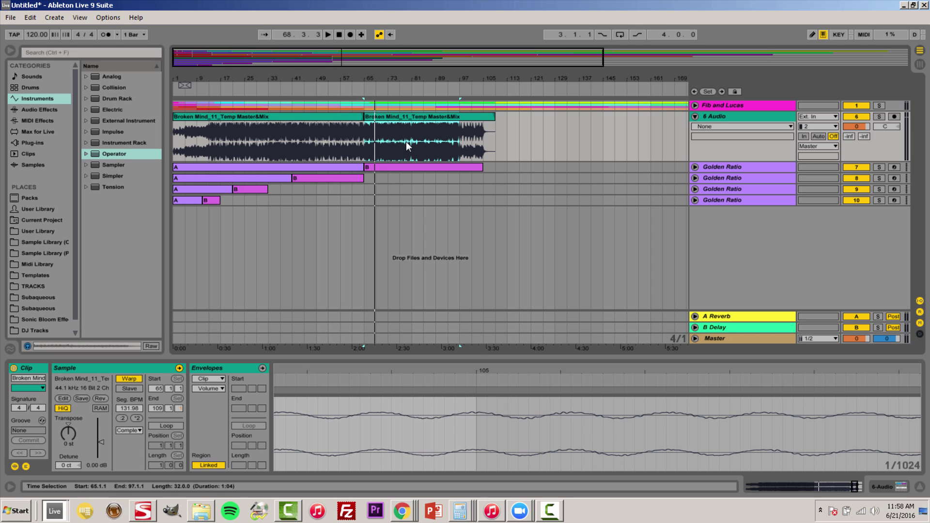
{"action": "left_click", "coordinate": [365, 137]}
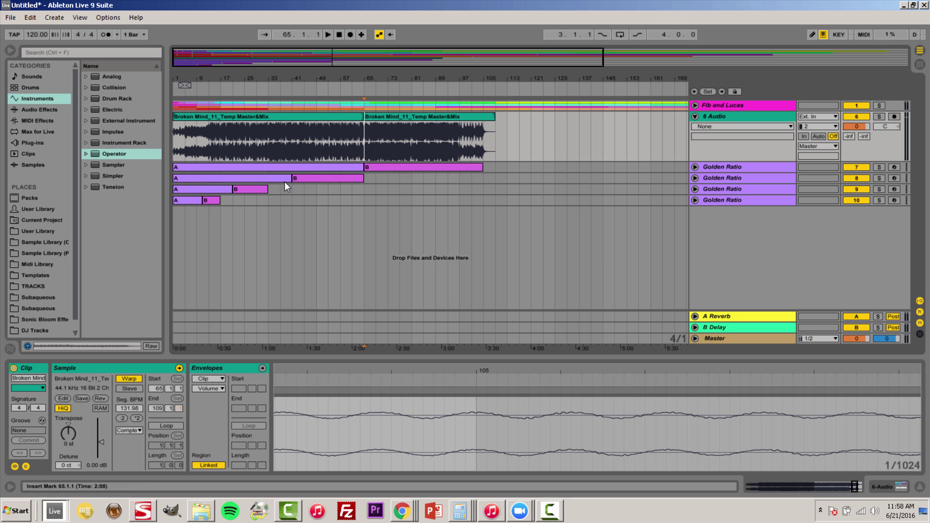
Step: Check the start and end bars of the A and B clips on the first three Golden Ratio tracks
{"action": "left_click", "coordinate": [389, 169]}
{"action": "left_click", "coordinate": [323, 166]}
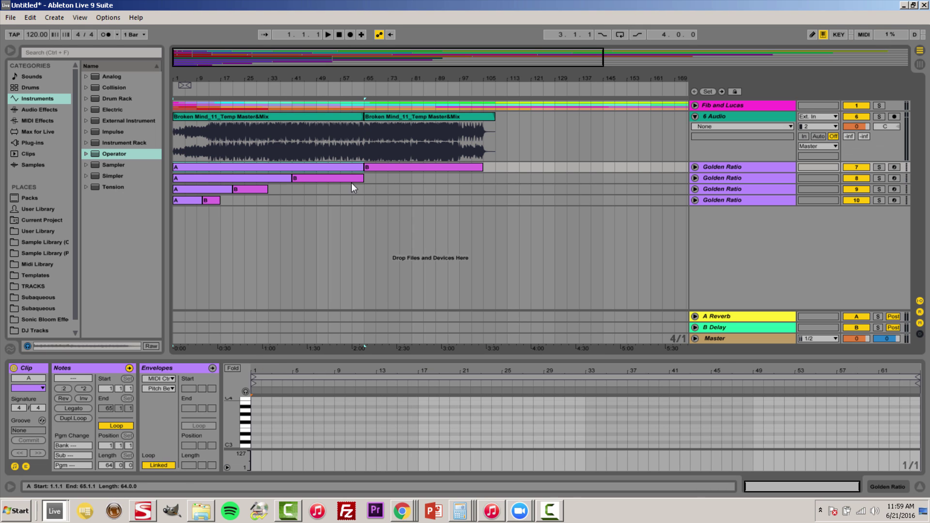
{"action": "left_click", "coordinate": [336, 180]}
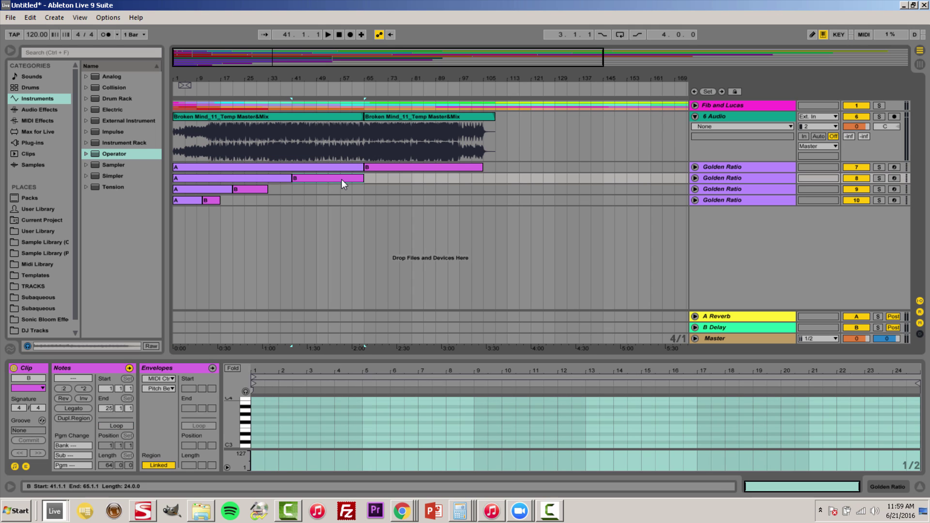
{"action": "left_click", "coordinate": [328, 164]}
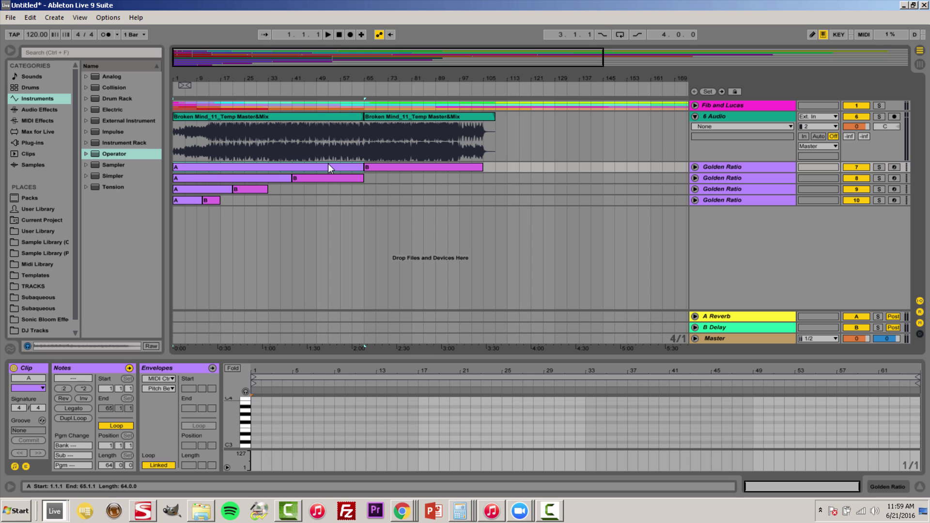
{"action": "left_click", "coordinate": [328, 177]}
{"action": "left_click", "coordinate": [271, 178]}
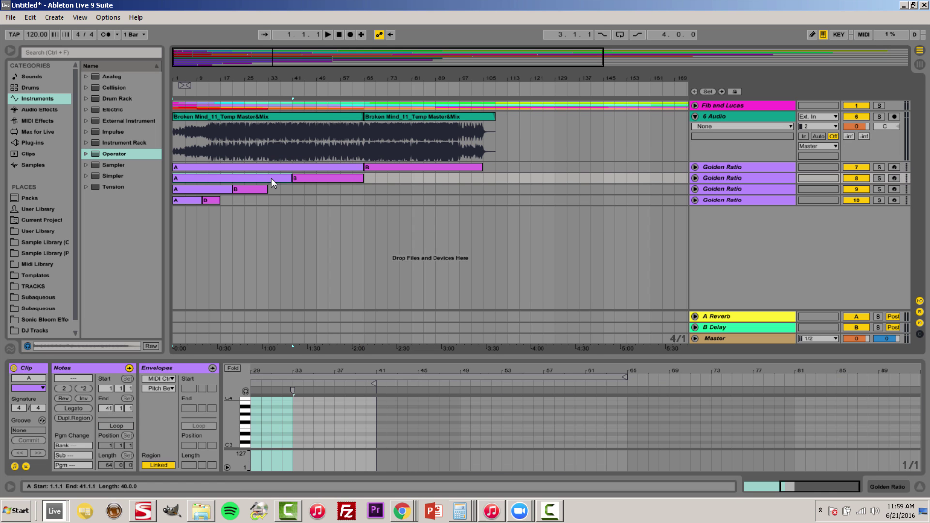
{"action": "left_click", "coordinate": [247, 189]}
{"action": "left_click", "coordinate": [209, 200]}
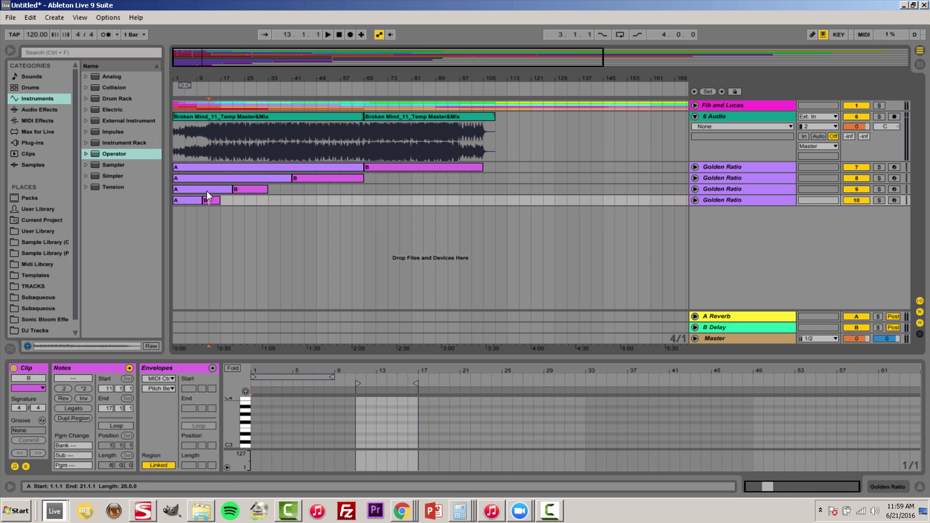
{"action": "left_click", "coordinate": [243, 189]}
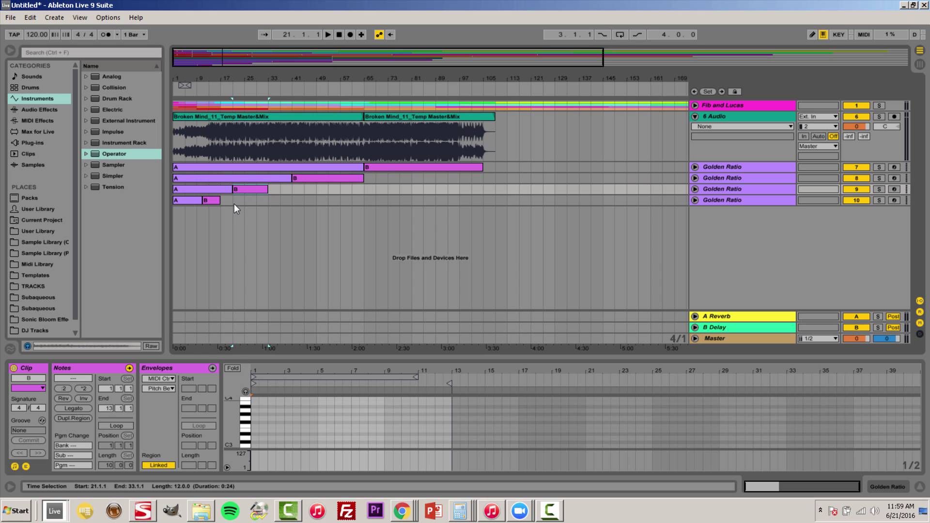
Step: Mark bars 21–33 on the fourth lane and undo an accidental stretch of the third track's B clip
{"action": "left_click_drag", "start_coordinate": [234, 201], "coordinate": [262, 201]}
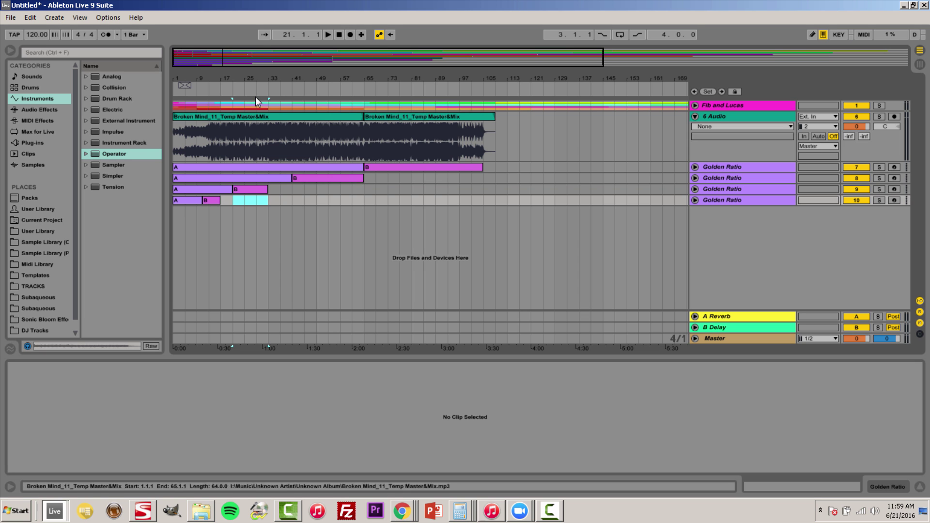
{"action": "left_click_drag", "start_coordinate": [264, 78], "coordinate": [264, 141]}
{"action": "left_click_drag", "start_coordinate": [336, 189], "coordinate": [367, 195]}
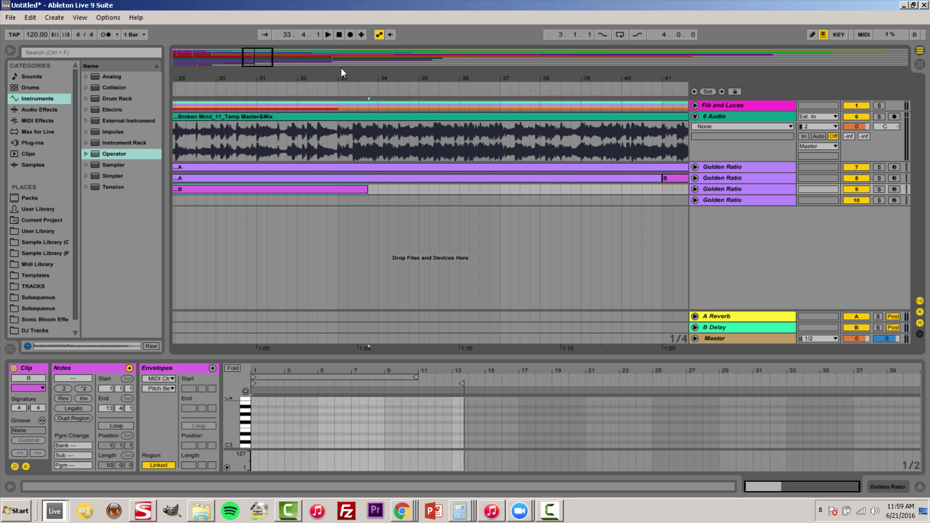
{"action": "left_click_drag", "start_coordinate": [345, 78], "coordinate": [344, 43]}
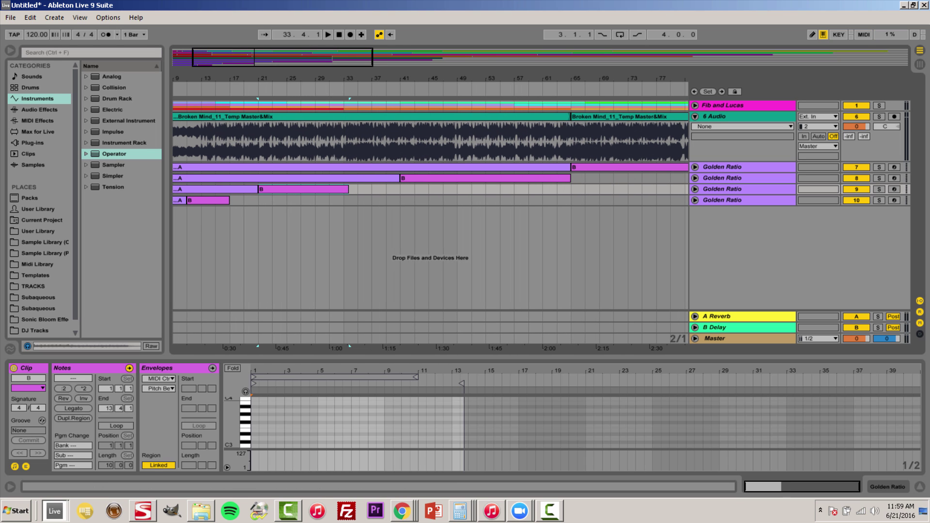
{"action": "key", "text": "ctrl+z"}
{"action": "left_click", "coordinate": [234, 188]}
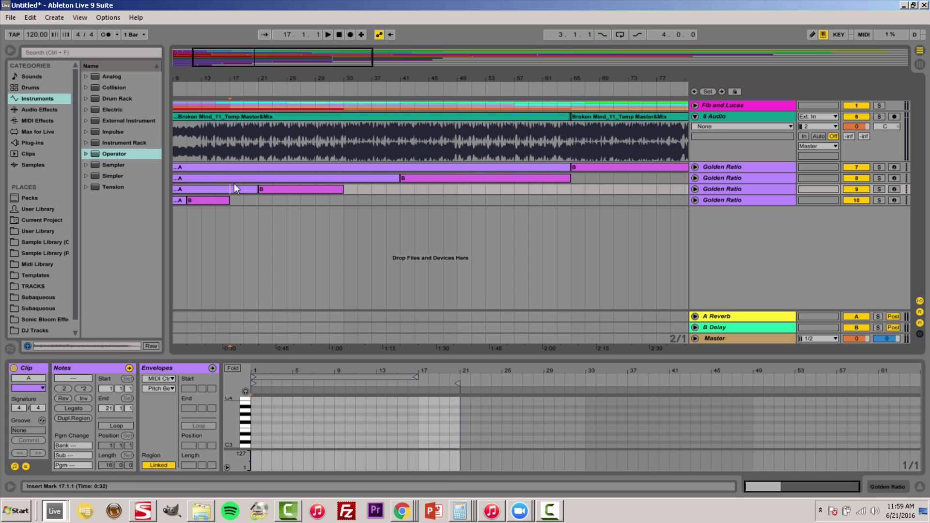
{"action": "left_click_drag", "start_coordinate": [281, 78], "coordinate": [282, 54]}
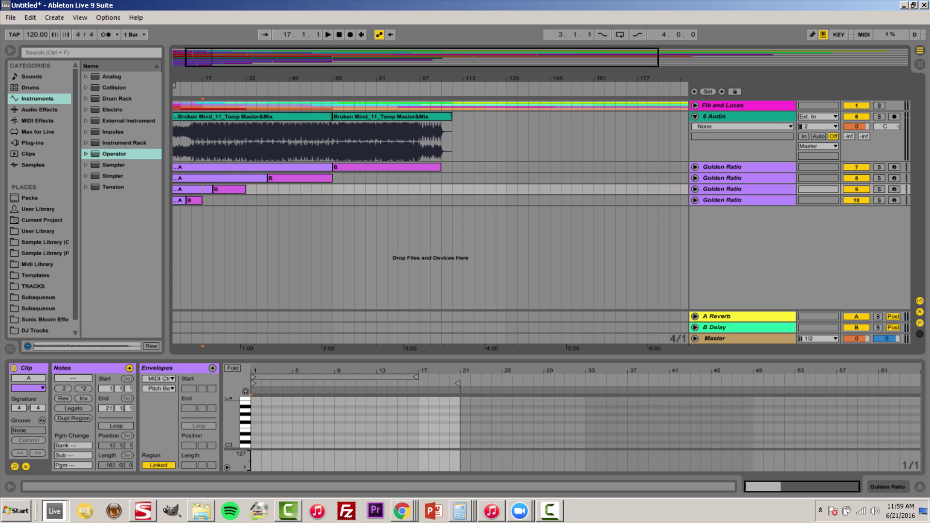
Step: Start playback from the Broken Mind clip near bar 61, running past the bar 65 split
{"action": "left_click", "coordinate": [323, 165]}
{"action": "left_click", "coordinate": [331, 145]}
{"action": "key", "text": "space"}
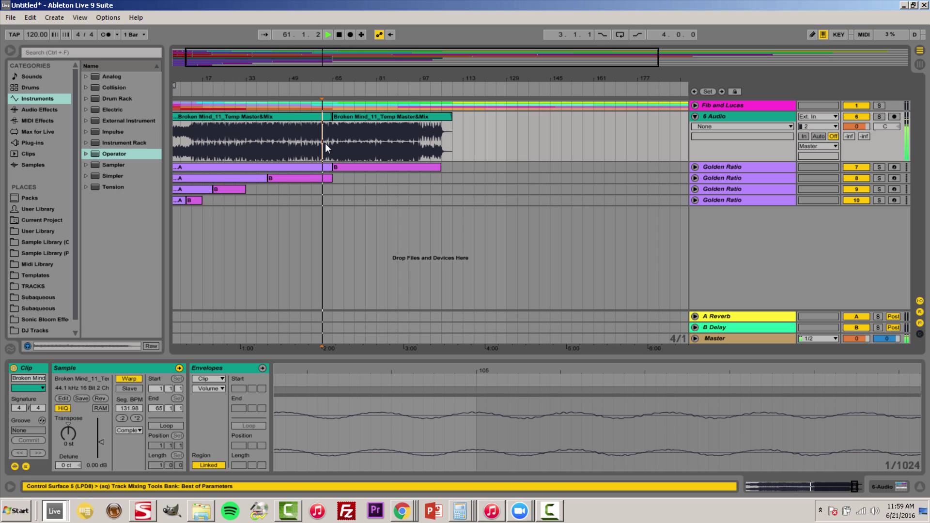
{"action": "left_click", "coordinate": [355, 109]}
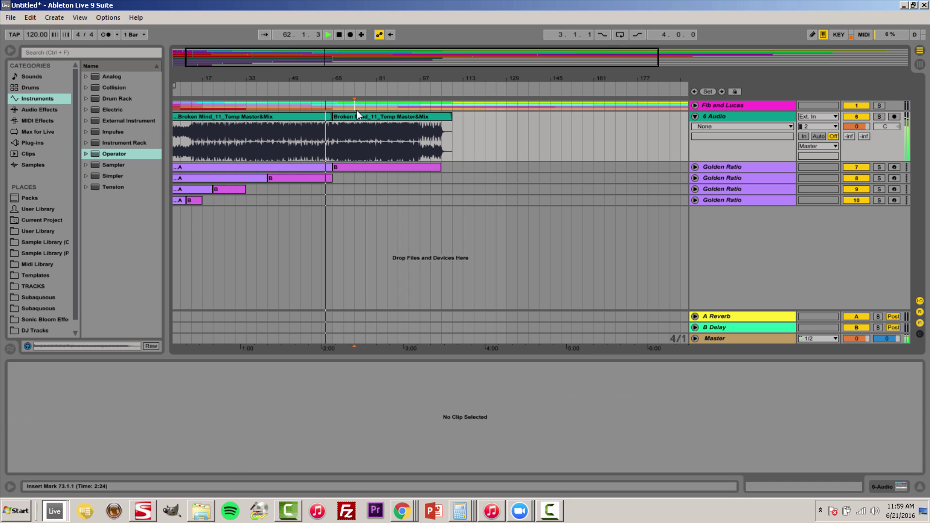
{"action": "left_click", "coordinate": [358, 116]}
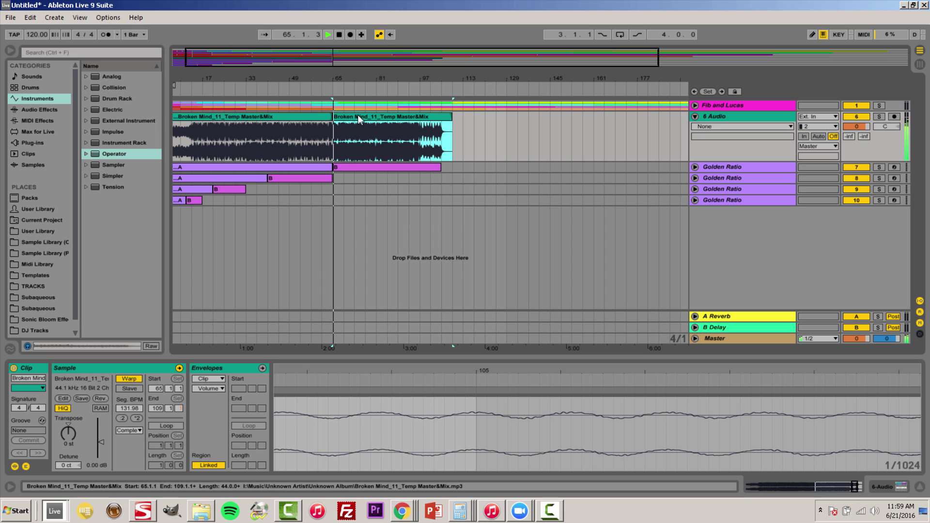
Step: Stop playback and duplicate the bottom track's A/B clip pair twice, out to bar 97
{"action": "key", "text": "space"}
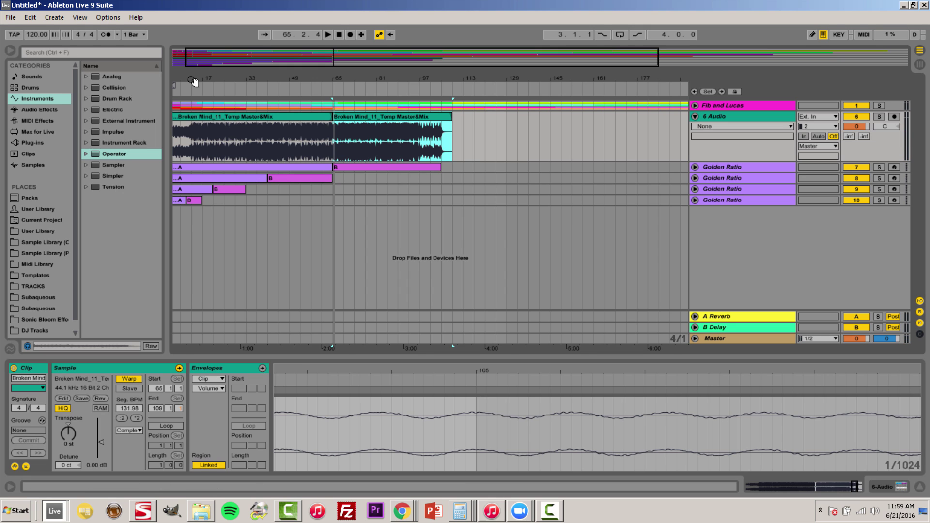
{"action": "left_click_drag", "start_coordinate": [193, 79], "coordinate": [207, 78]}
{"action": "left_click_drag", "start_coordinate": [206, 202], "coordinate": [197, 202]}
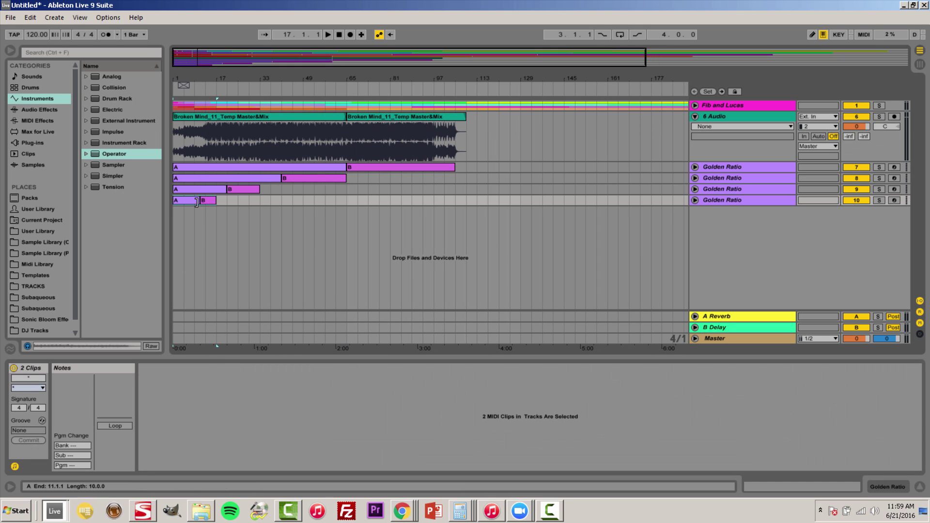
{"action": "key", "text": "ctrl+d"}
{"action": "key", "text": "ctrl+d"}
{"action": "key", "text": "ctrl+d"}
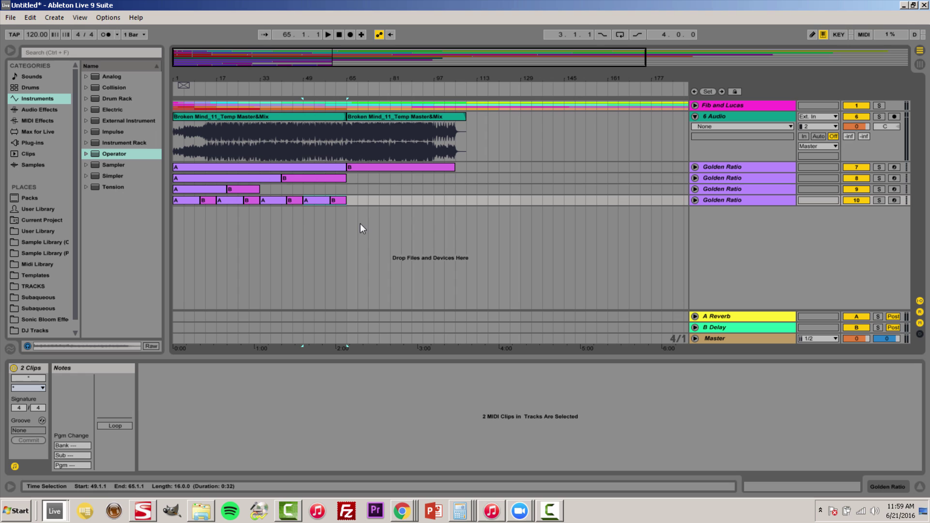
{"action": "key", "text": "ctrl+d"}
{"action": "key", "text": "ctrl+d"}
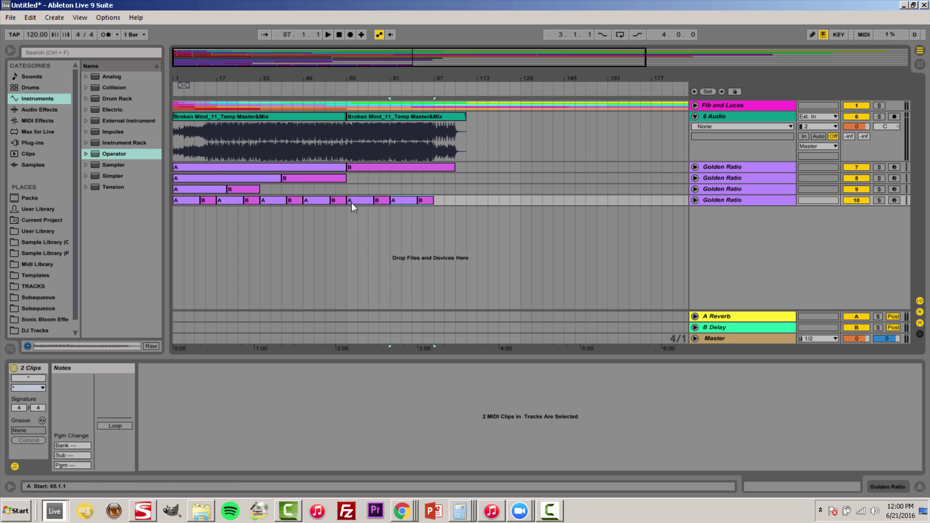
Step: Review the extended arrangement, selecting the B clips at bars 75 and 21
{"action": "left_click_drag", "start_coordinate": [391, 146], "coordinate": [426, 147]}
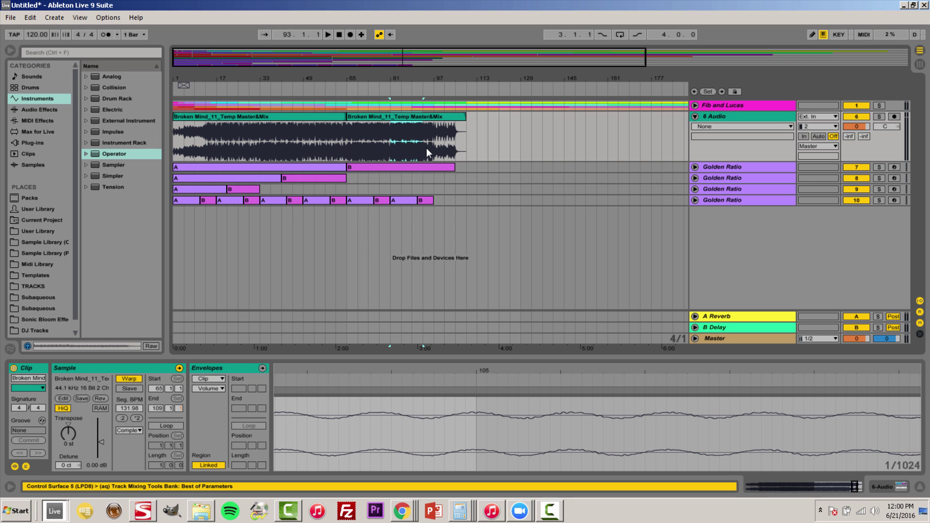
{"action": "left_click", "coordinate": [384, 200]}
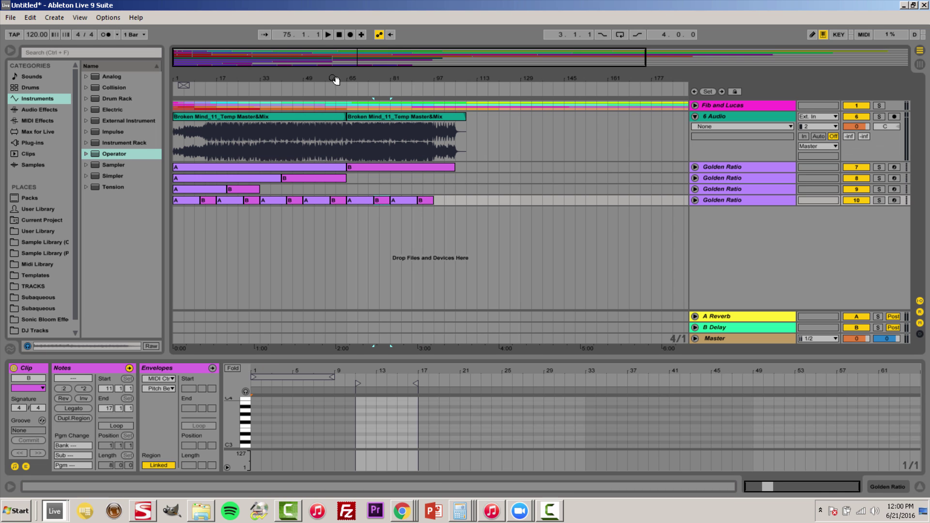
{"action": "left_click_drag", "start_coordinate": [335, 79], "coordinate": [336, 141]}
{"action": "left_click_drag", "start_coordinate": [367, 58], "coordinate": [315, 14]}
{"action": "left_click", "coordinate": [261, 191]}
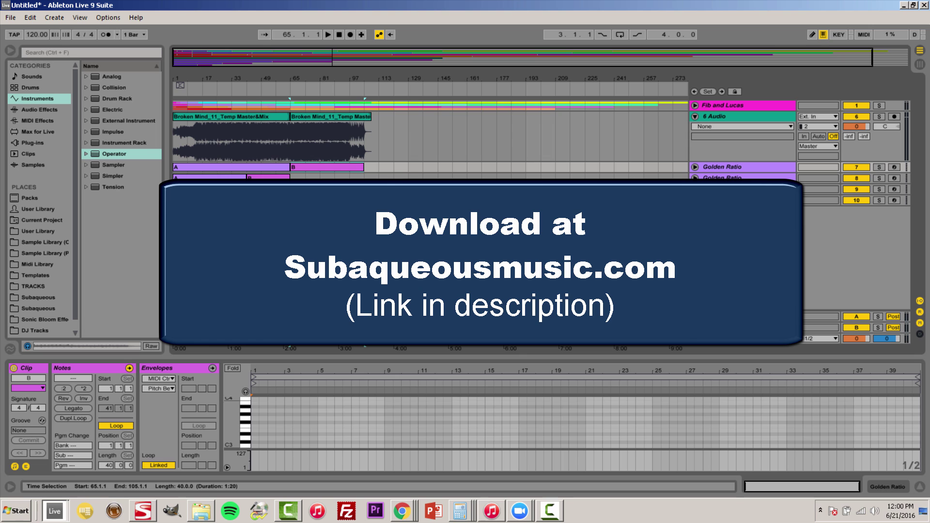
Step: Drag the Control Bar tempo from 137 to 116.00 BPM while checking the first Golden Ratio clips
{"action": "left_click", "coordinate": [293, 167]}
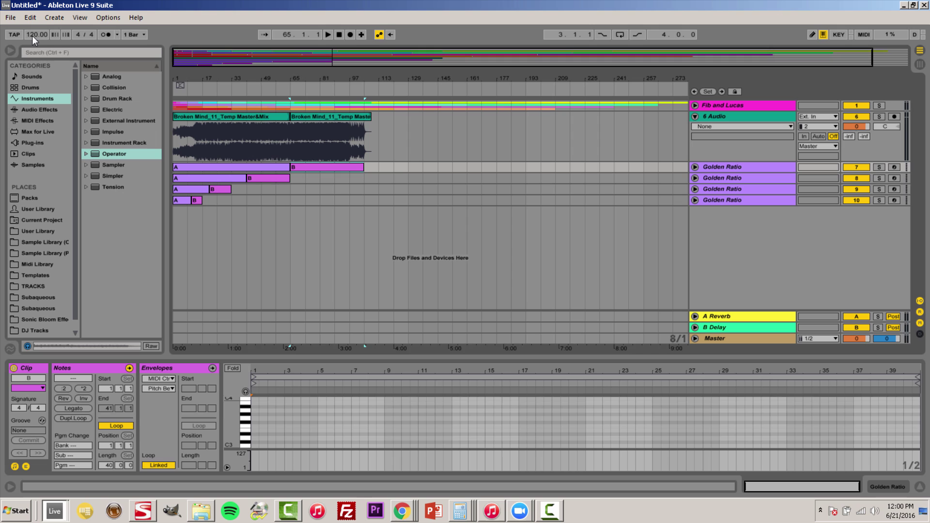
{"action": "mouse_move", "coordinate": [32, 36]}
{"action": "left_mouse_down"}
{"action": "mouse_move", "coordinate": [32, 17]}
{"action": "mouse_move", "coordinate": [31, 47]}
{"action": "mouse_move", "coordinate": [32, 29]}
{"action": "left_mouse_up"}
{"action": "left_click", "coordinate": [258, 166]}
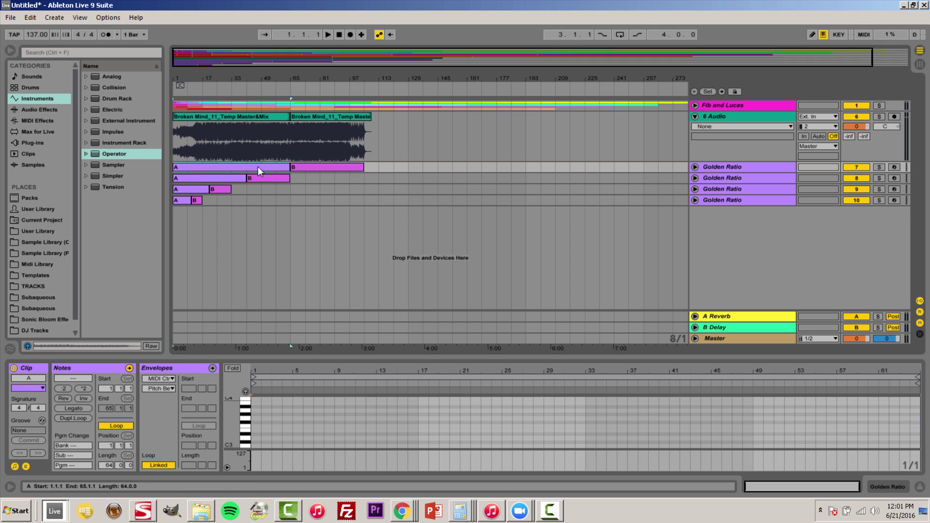
{"action": "left_click", "coordinate": [338, 171]}
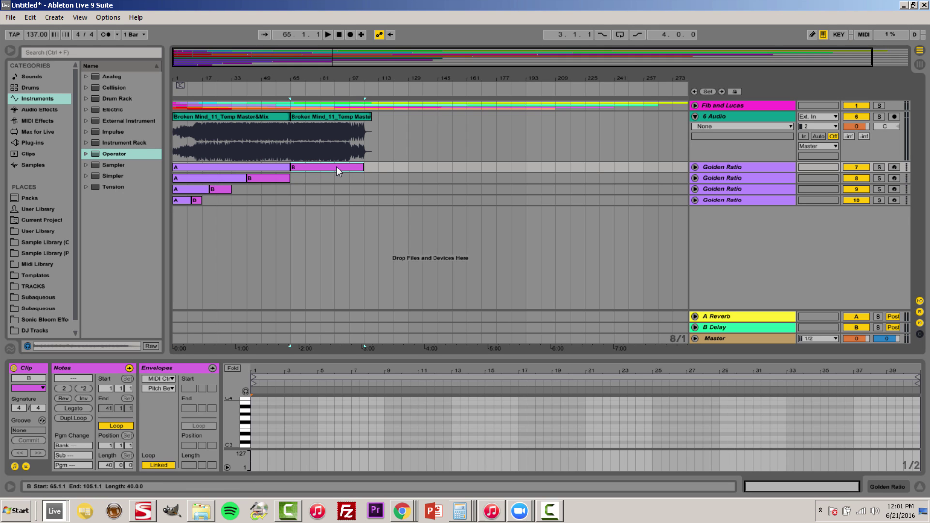
{"action": "left_click_drag", "start_coordinate": [36, 35], "coordinate": [37, 44]}
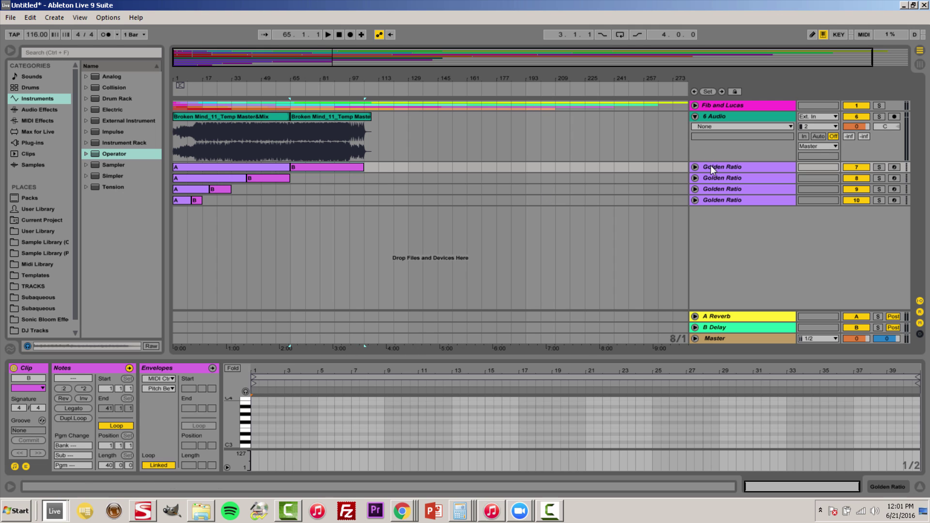
{"action": "mouse_move", "coordinate": [711, 167]}
{"action": "left_mouse_down"}
{"action": "mouse_move", "coordinate": [711, 259]}
{"action": "mouse_move", "coordinate": [708, 131]}
{"action": "mouse_move", "coordinate": [708, 167]}
{"action": "left_mouse_up"}
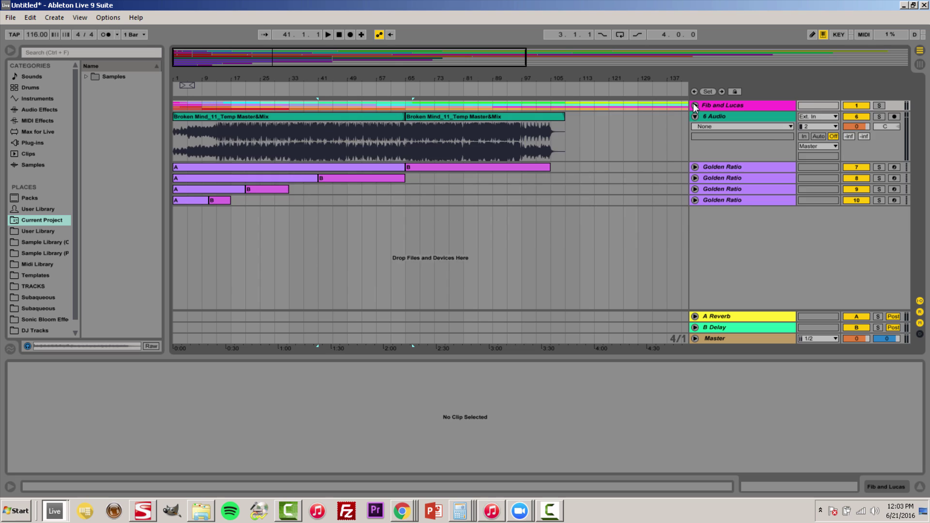
Step: Unfold Fib and Lucas and read the Fibonacci_small clip lengths: 2, 4, 6, 10 and 16 bars
{"action": "left_click", "coordinate": [694, 106]}
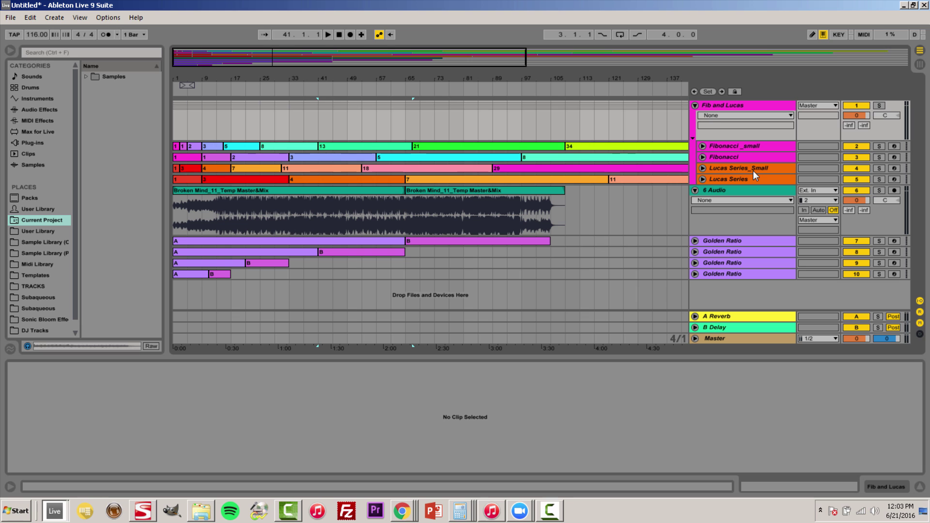
{"action": "left_click_drag", "start_coordinate": [183, 79], "coordinate": [182, 119]}
{"action": "left_click", "coordinate": [218, 147]}
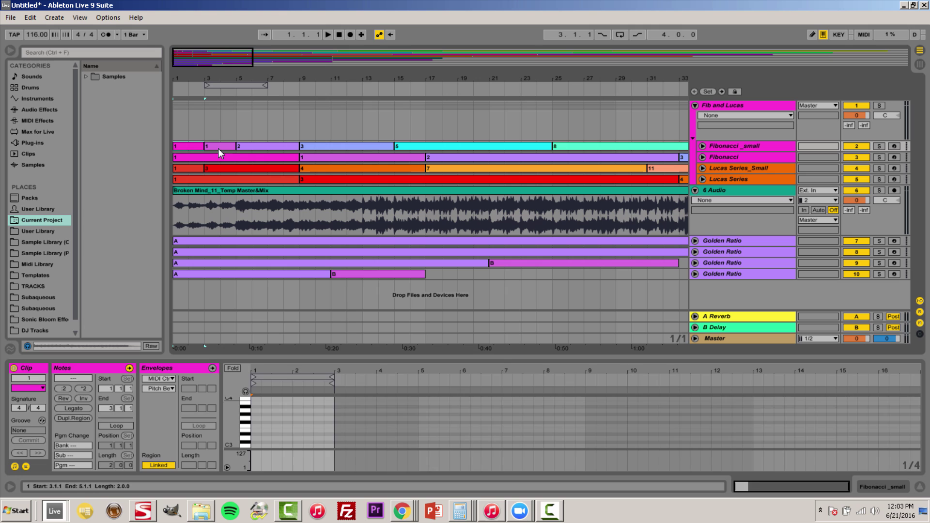
{"action": "left_click", "coordinate": [248, 145]}
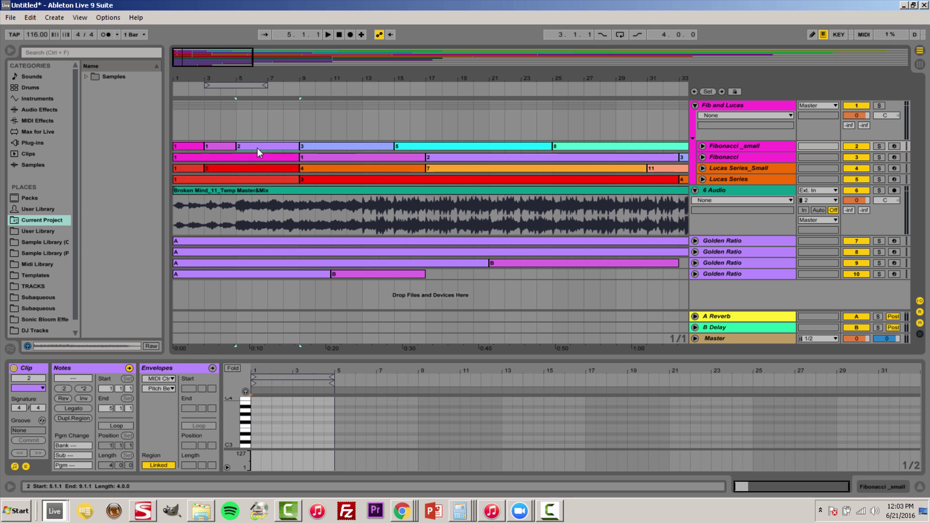
{"action": "left_click", "coordinate": [321, 147]}
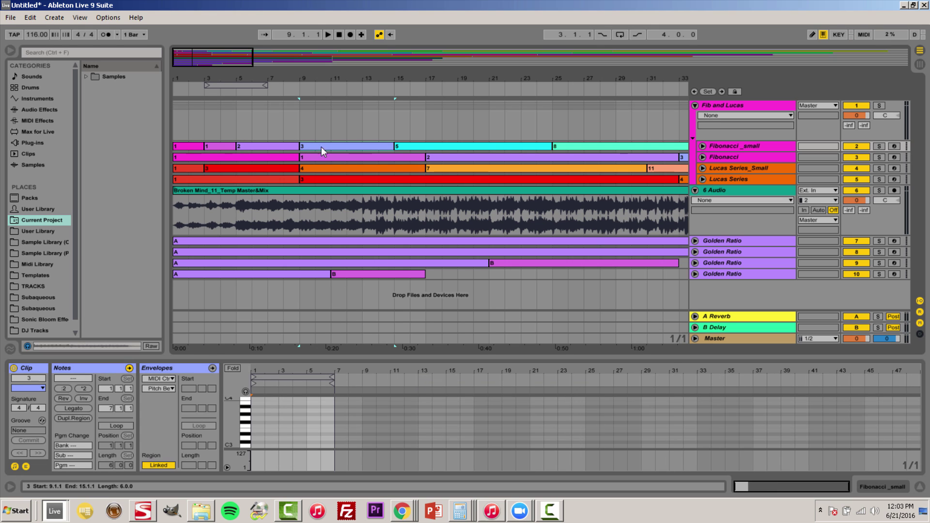
{"action": "left_click", "coordinate": [271, 144]}
{"action": "left_click", "coordinate": [309, 146]}
{"action": "left_click", "coordinate": [408, 147]}
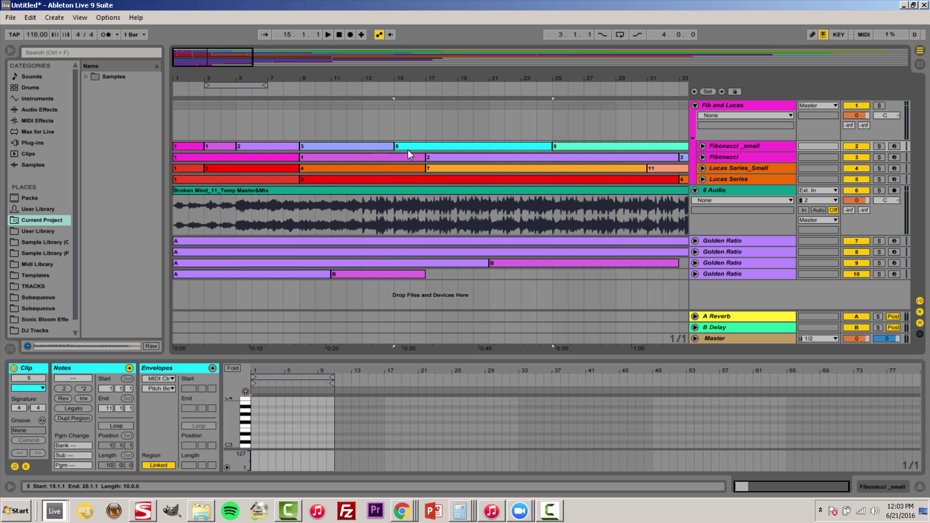
{"action": "left_click", "coordinate": [366, 149]}
{"action": "left_click", "coordinate": [412, 146]}
{"action": "left_click", "coordinate": [616, 143]}
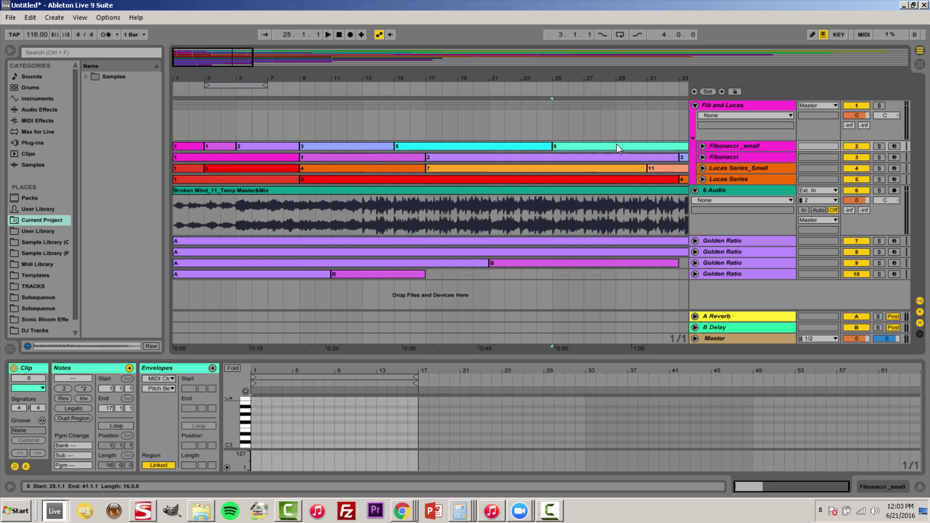
{"action": "key", "text": "minus"}
{"action": "key", "text": "minus"}
{"action": "key", "text": "minus"}
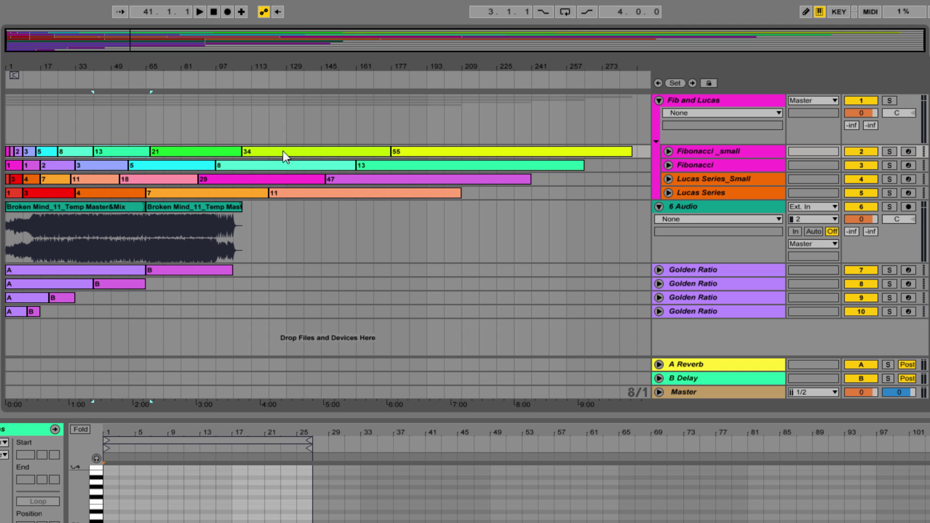
Step: Unfold Lucas Series_Small, fold the Fib and Lucas group, and select the 6 Audio track
{"action": "left_click", "coordinate": [701, 180]}
{"action": "left_click", "coordinate": [670, 180]}
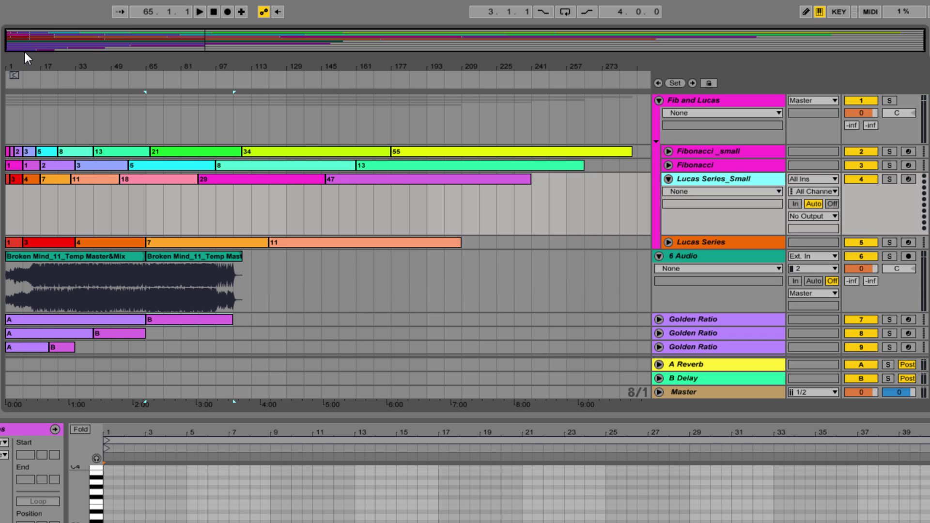
{"action": "left_click_drag", "start_coordinate": [15, 59], "coordinate": [15, 85]}
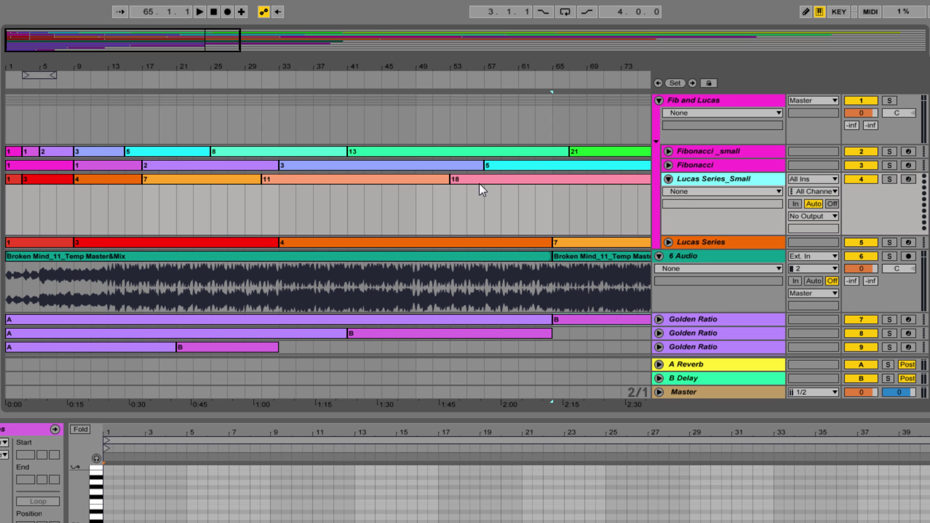
{"action": "left_click_drag", "start_coordinate": [355, 68], "coordinate": [355, 51]}
{"action": "left_click", "coordinate": [659, 100]}
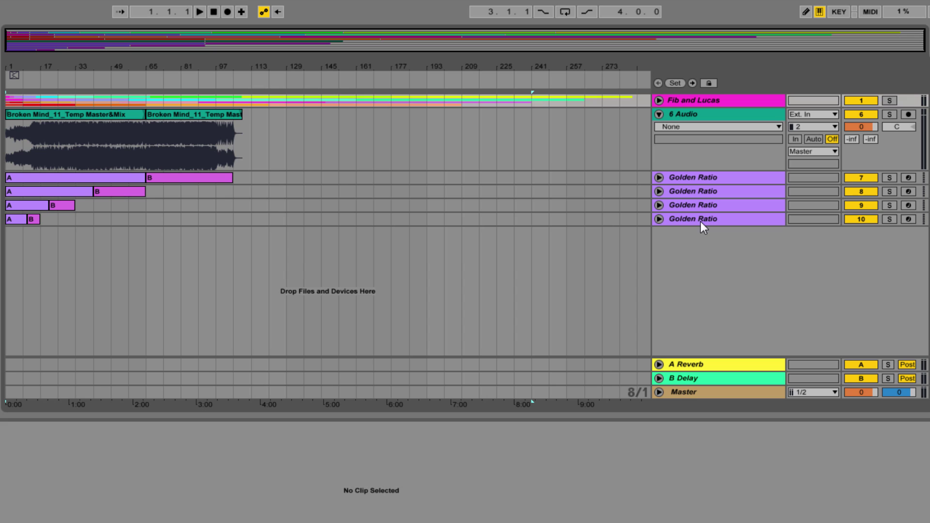
{"action": "left_click", "coordinate": [691, 119]}
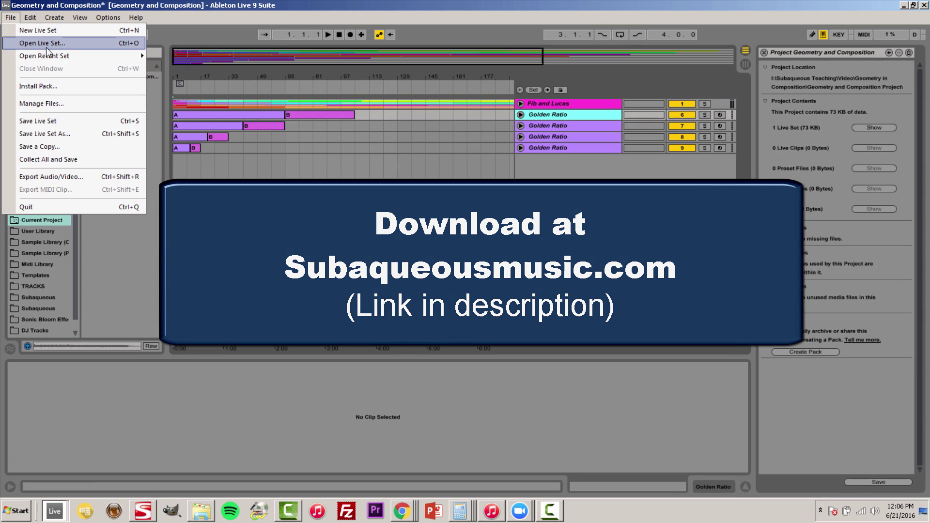
Step: Open Geometry and Composition.alp from the Geometry in Composition folder and confirm the install warning
{"action": "key", "text": "Escape"}
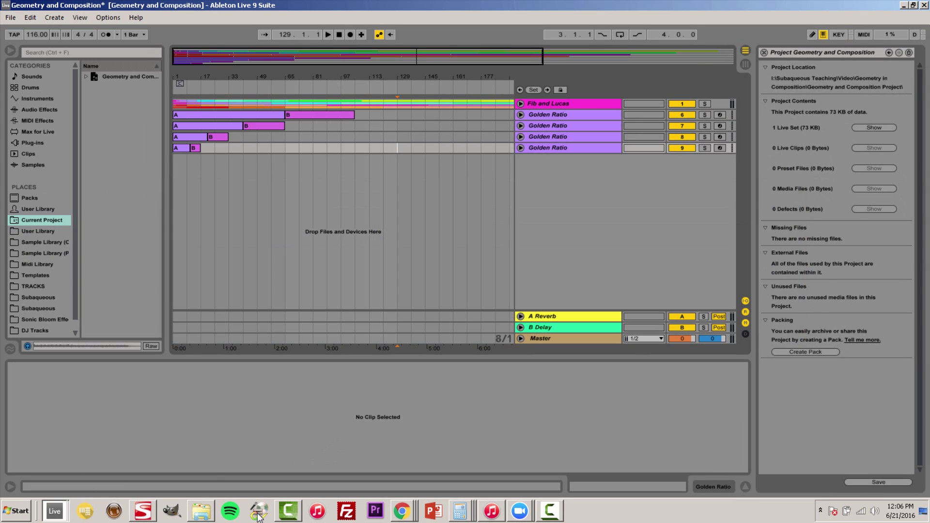
{"action": "left_click", "coordinate": [201, 511]}
{"action": "double_click", "coordinate": [318, 185]}
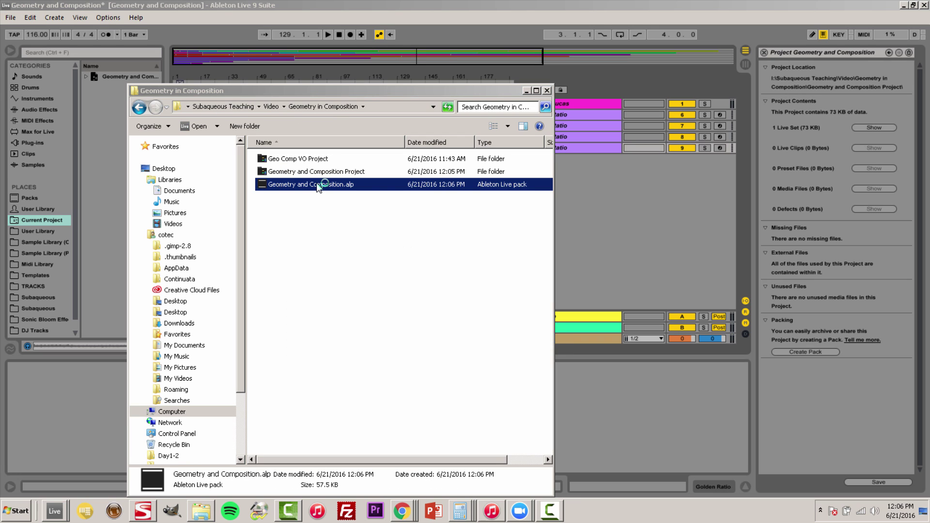
{"action": "left_click", "coordinate": [549, 280]}
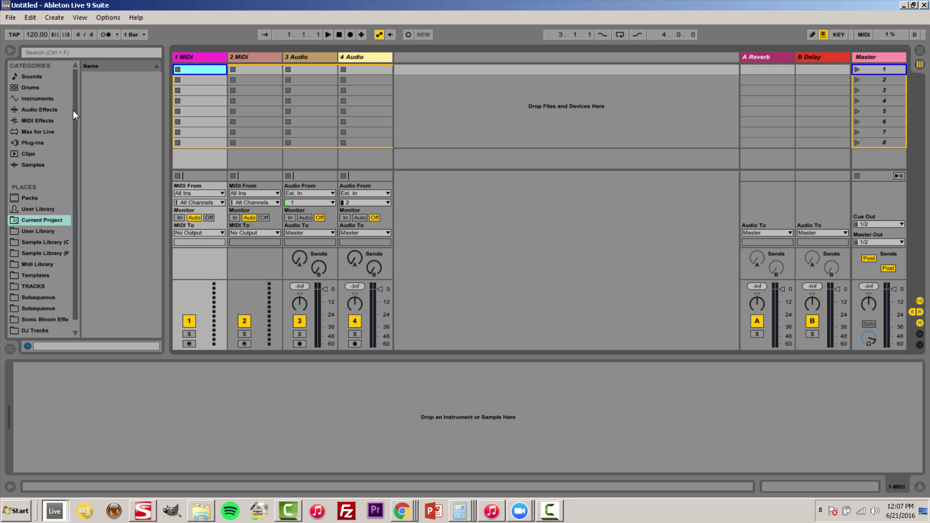
Step: Add the Desktop folder under Places and list its contents, including the Geometry and Composition project
{"action": "scroll", "coordinate": [73, 146], "scroll_direction": "down", "scroll_amount": 1}
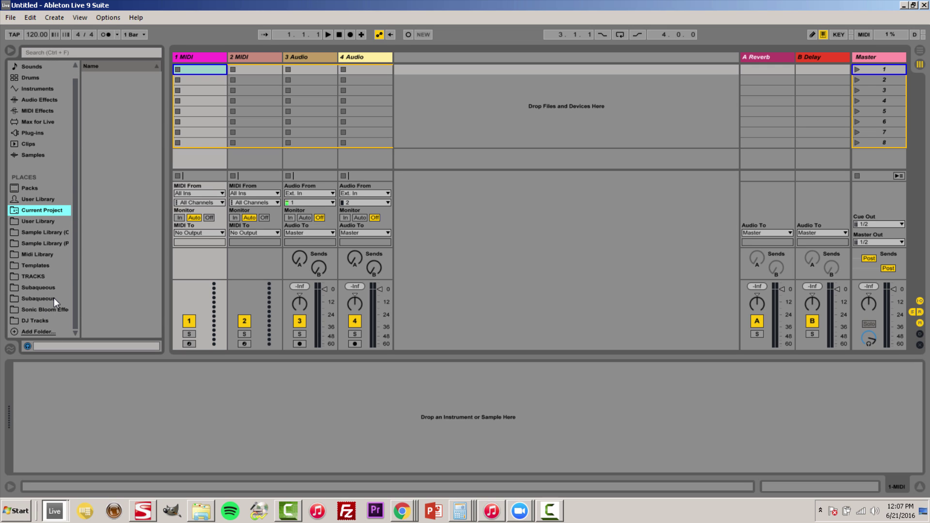
{"action": "left_click", "coordinate": [38, 331]}
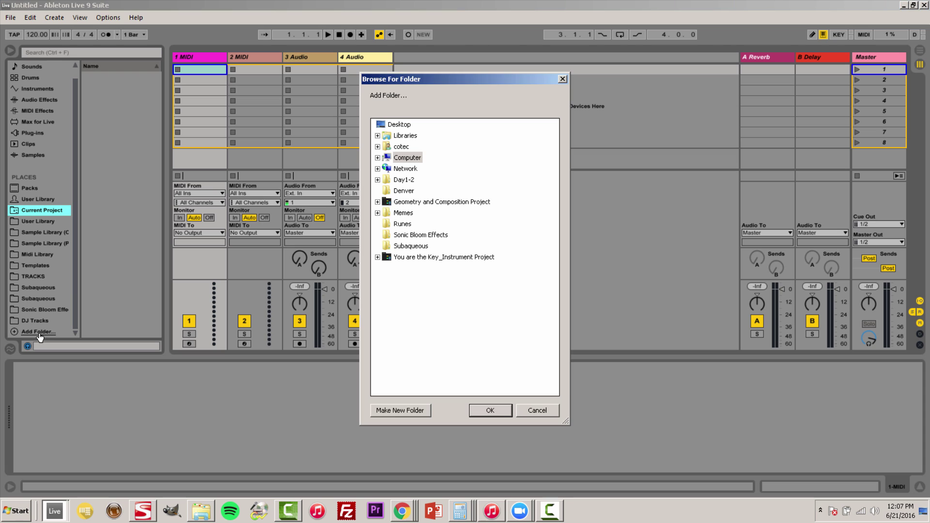
{"action": "left_click", "coordinate": [491, 410]}
{"action": "scroll", "coordinate": [76, 261], "scroll_direction": "down", "scroll_amount": 1}
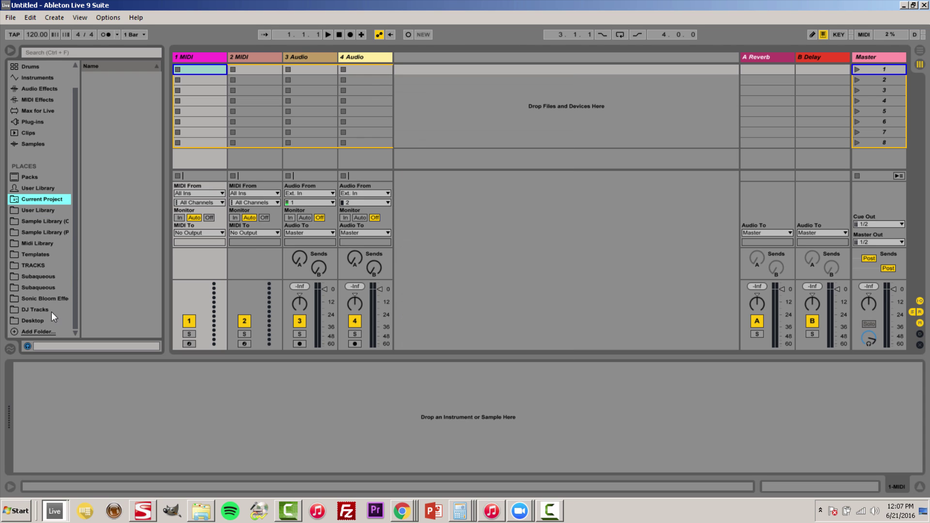
{"action": "left_click", "coordinate": [42, 319]}
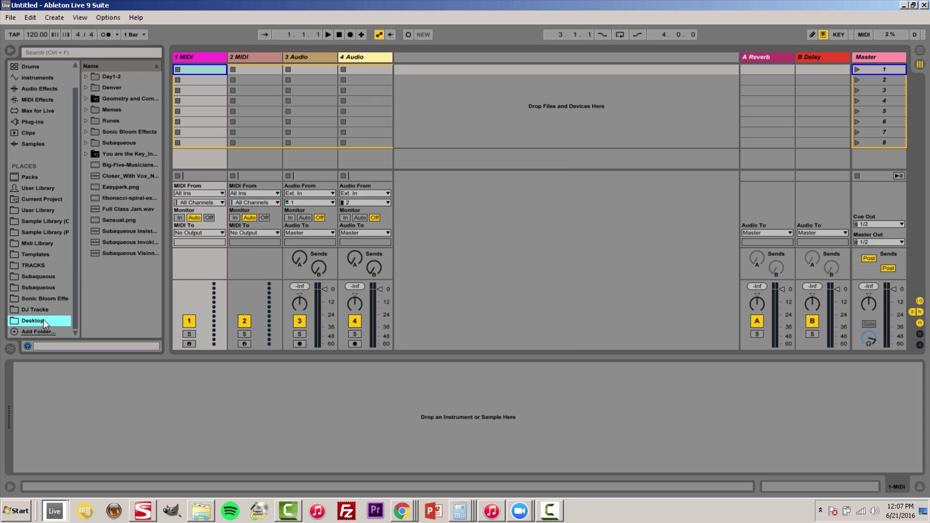
Step: Expand the Geometry and Composition Project folder and its .als file in a widened browser, showing the Arrangement
{"action": "left_click", "coordinate": [85, 98]}
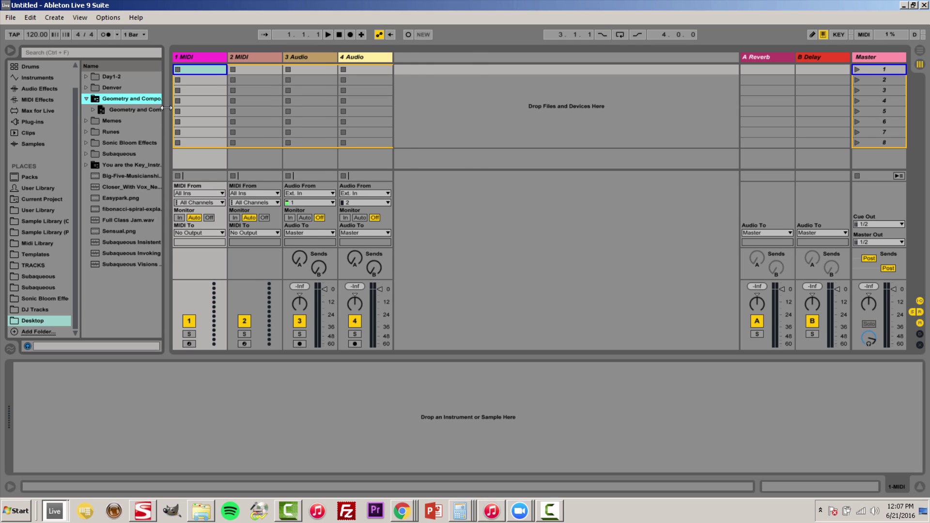
{"action": "left_click_drag", "start_coordinate": [166, 107], "coordinate": [248, 107]}
{"action": "left_click", "coordinate": [100, 107]}
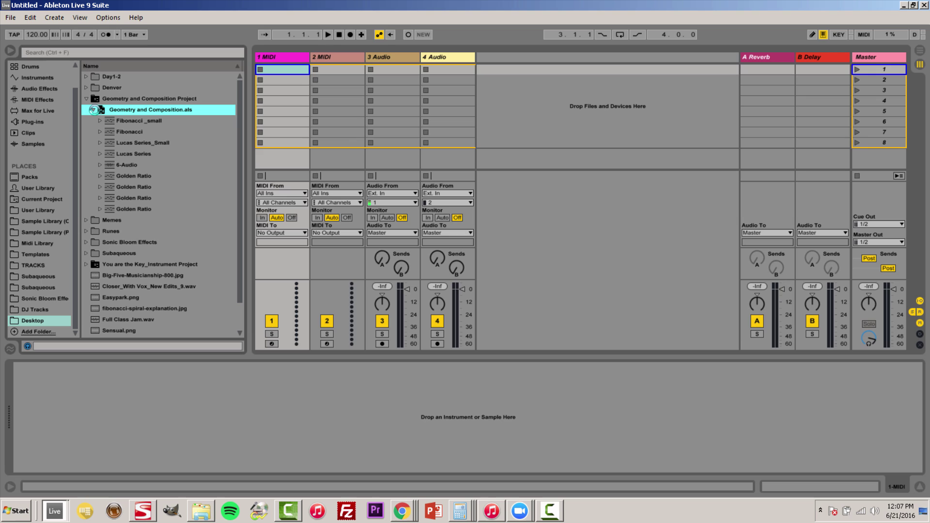
{"action": "key", "text": "Tab"}
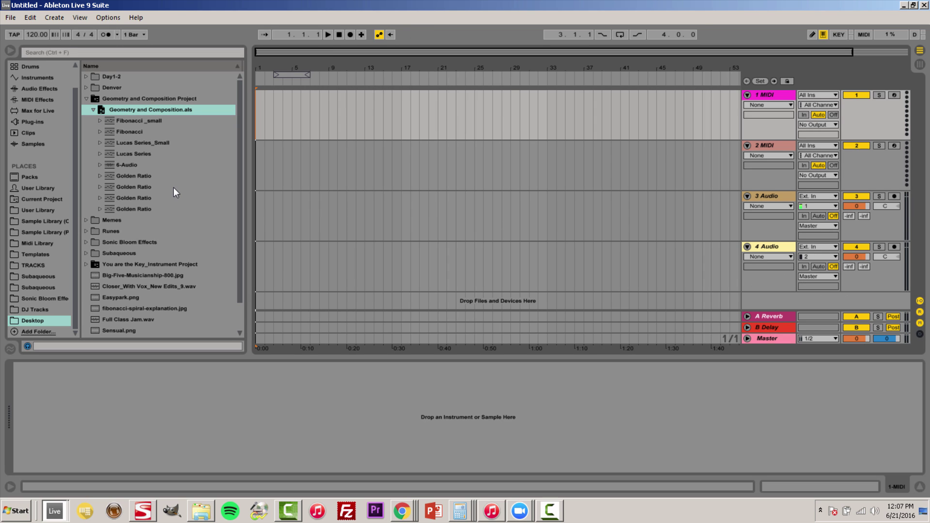
Step: Add the Golden Ratio track at the top of the arrangement, with Fibonacci below it
{"action": "left_click", "coordinate": [119, 176]}
{"action": "left_click_drag", "start_coordinate": [118, 174], "coordinate": [678, 91]}
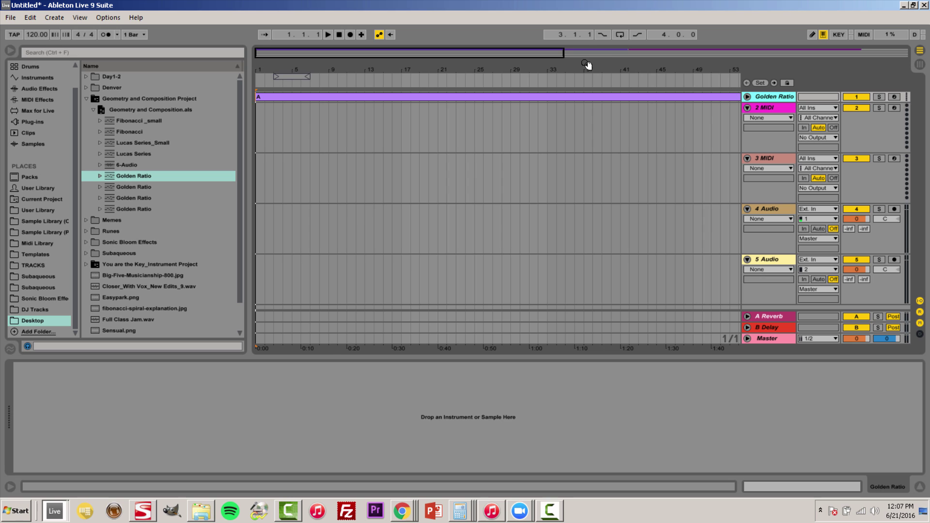
{"action": "left_click_drag", "start_coordinate": [588, 65], "coordinate": [587, 48]}
{"action": "left_click", "coordinate": [135, 132]}
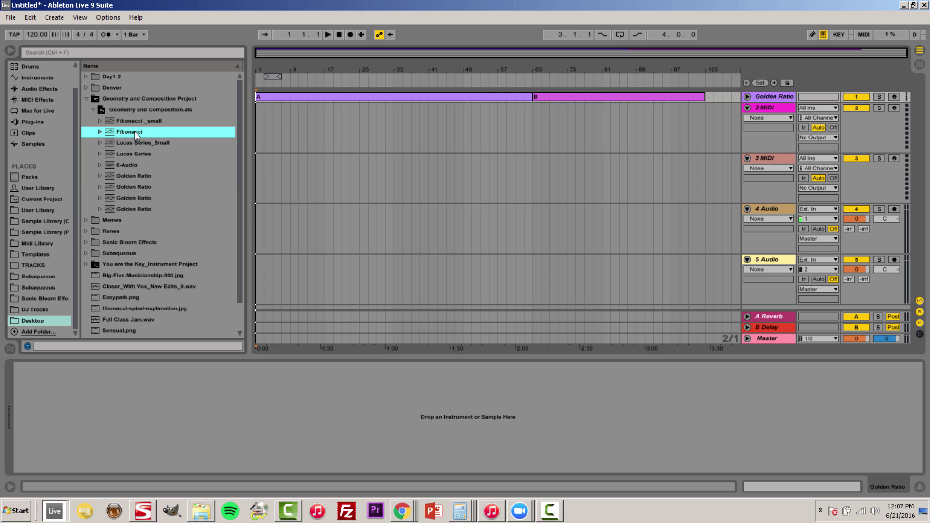
{"action": "left_click_drag", "start_coordinate": [759, 107], "coordinate": [759, 107]}
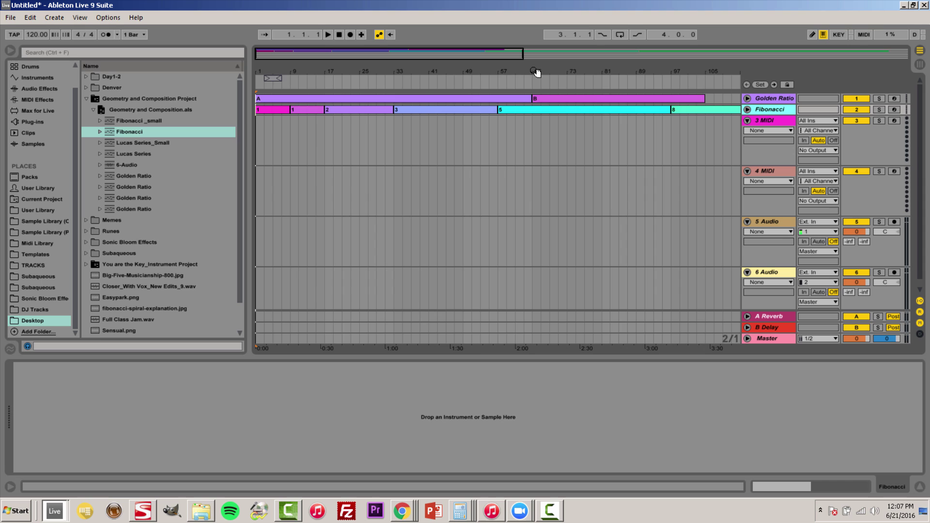
{"action": "left_click_drag", "start_coordinate": [533, 71], "coordinate": [533, 51]}
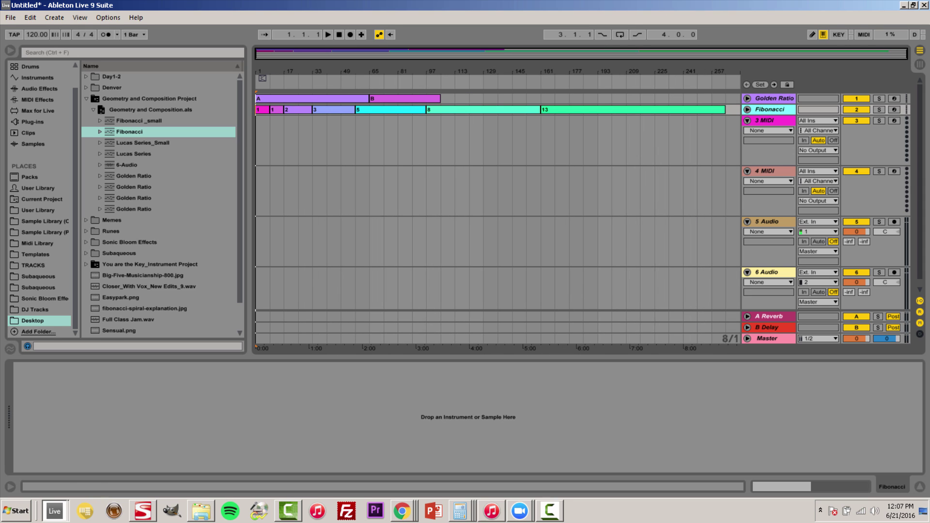
Step: Delete the two empty MIDI tracks, starting with 3 MIDI
{"action": "left_click", "coordinate": [781, 125]}
{"action": "key", "text": "Delete"}
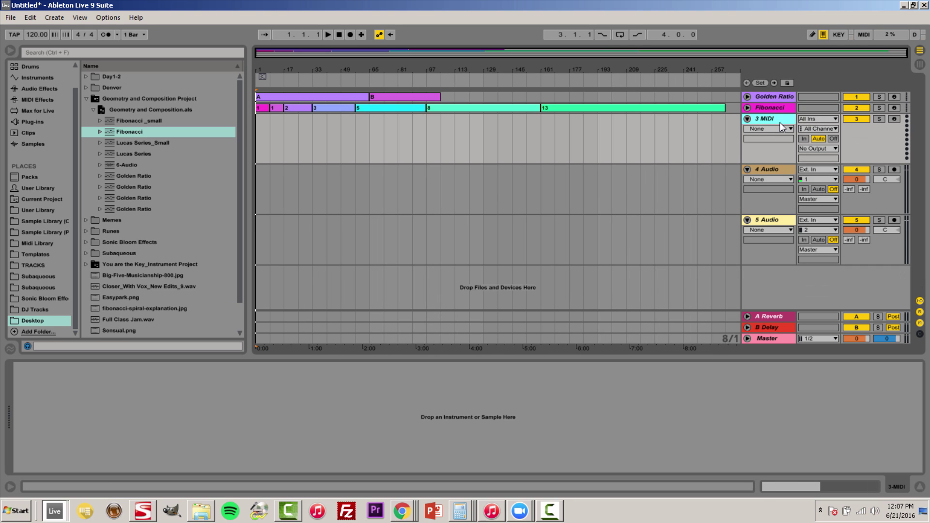
{"action": "key", "text": "Delete"}
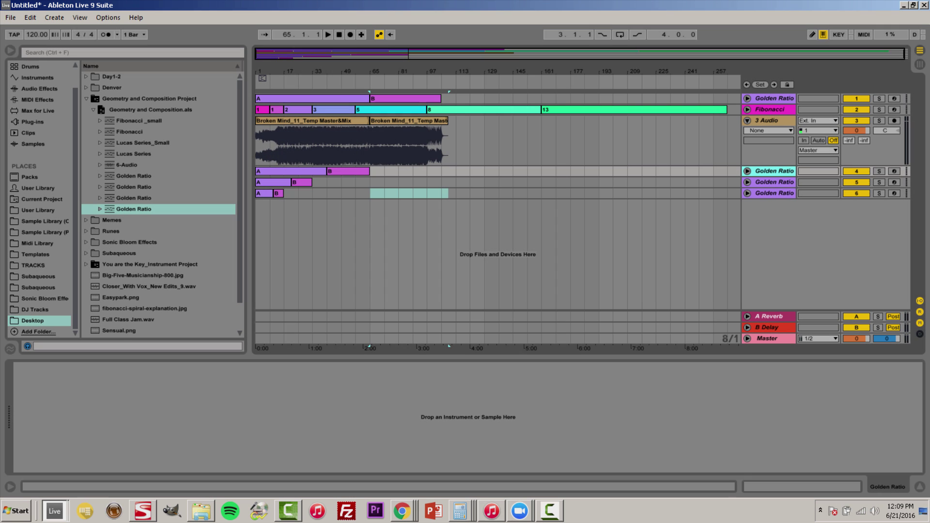